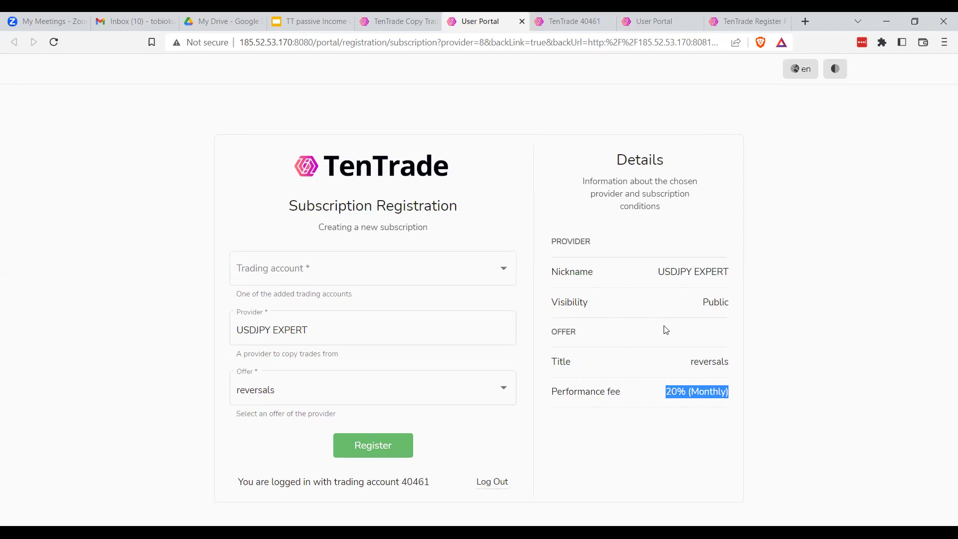
Clear the performance fee highlight and select the follower's trading account from the list
left_click(649, 334)
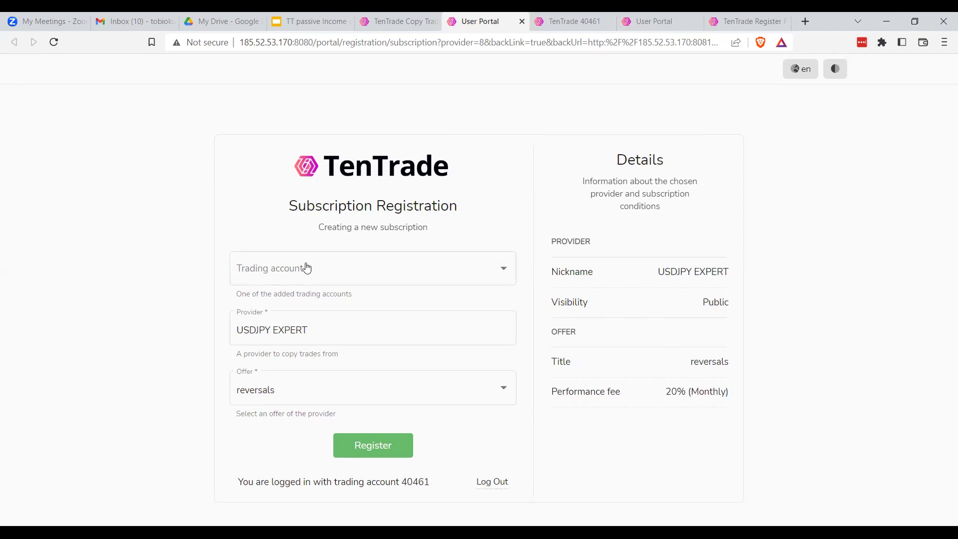
left_click(324, 272)
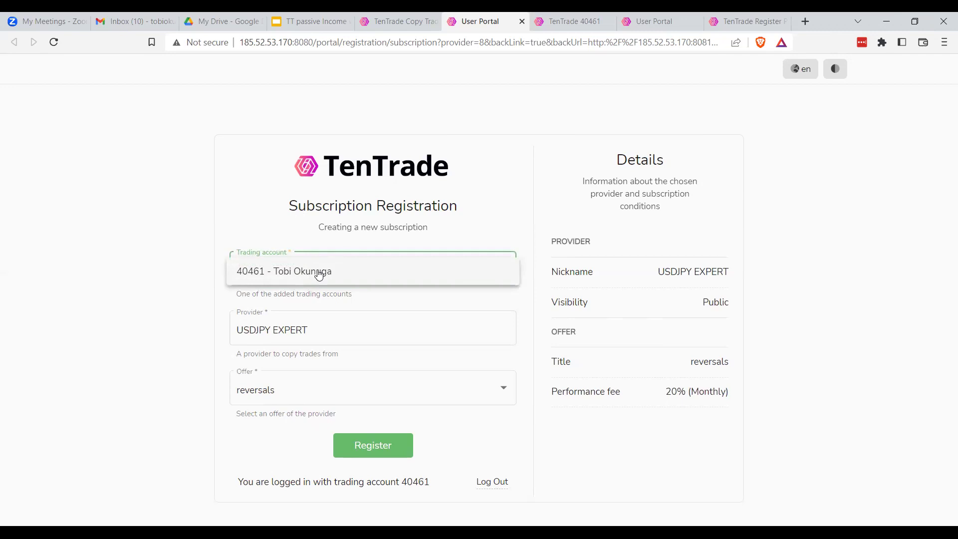
left_click(319, 273)
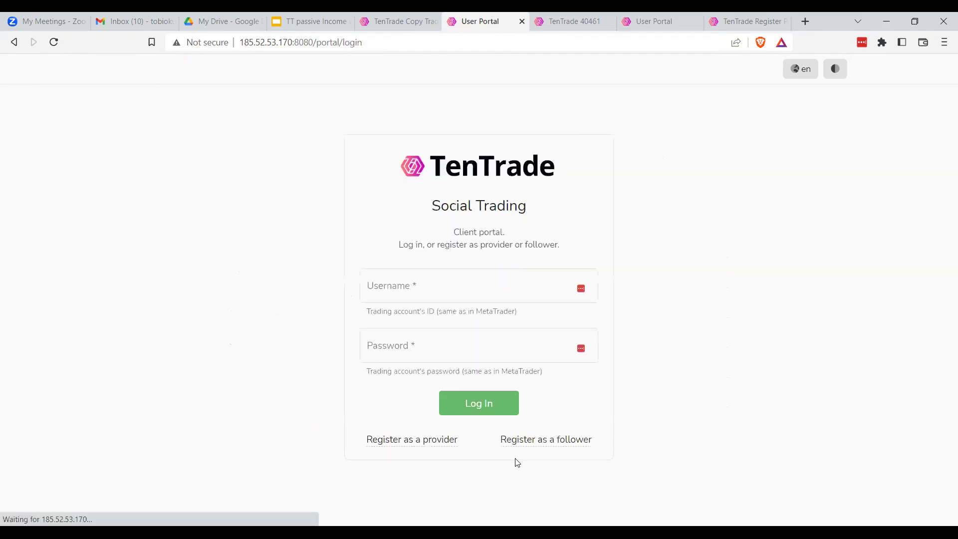
Close the logged-out tab and start investing with USDJPY EXPERT from the rankings
left_click(522, 21)
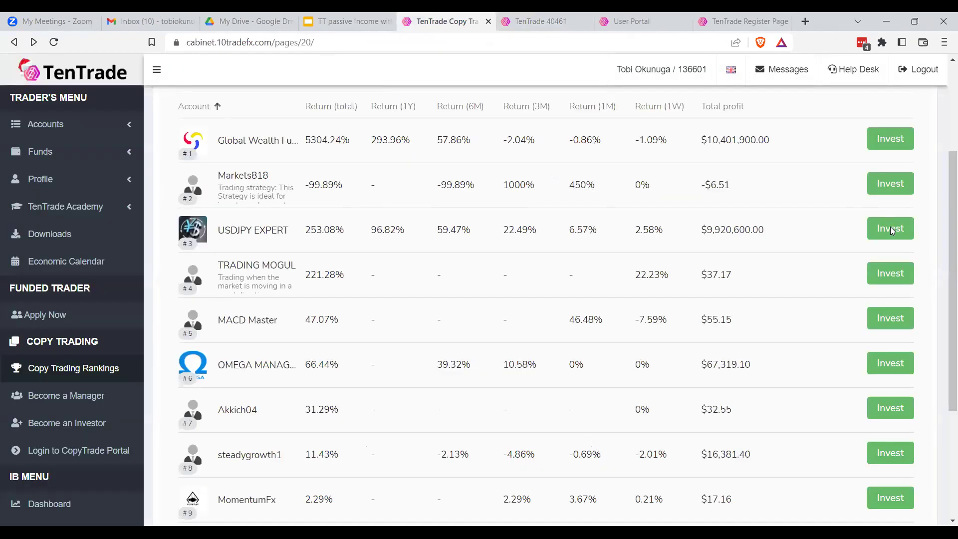
left_click(891, 227)
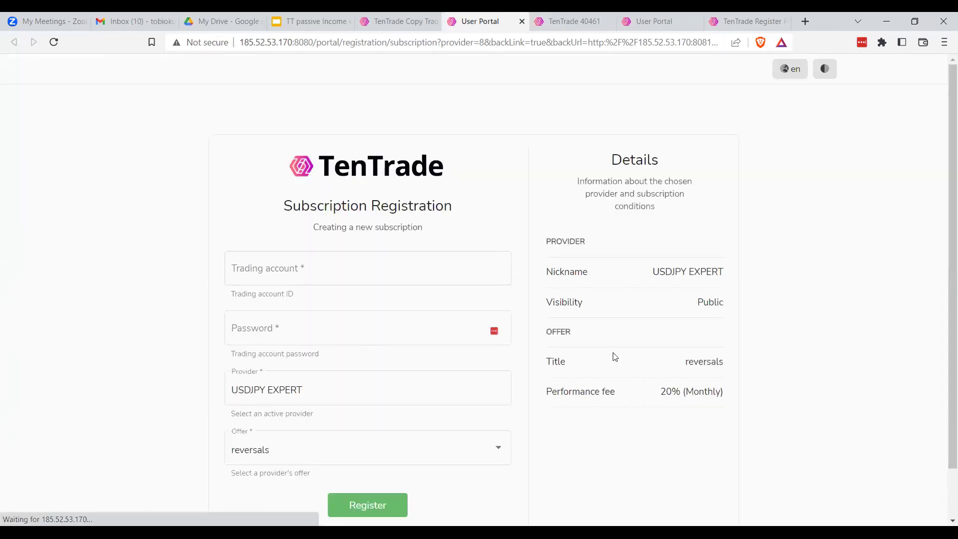
scroll(614, 357, "down", 1)
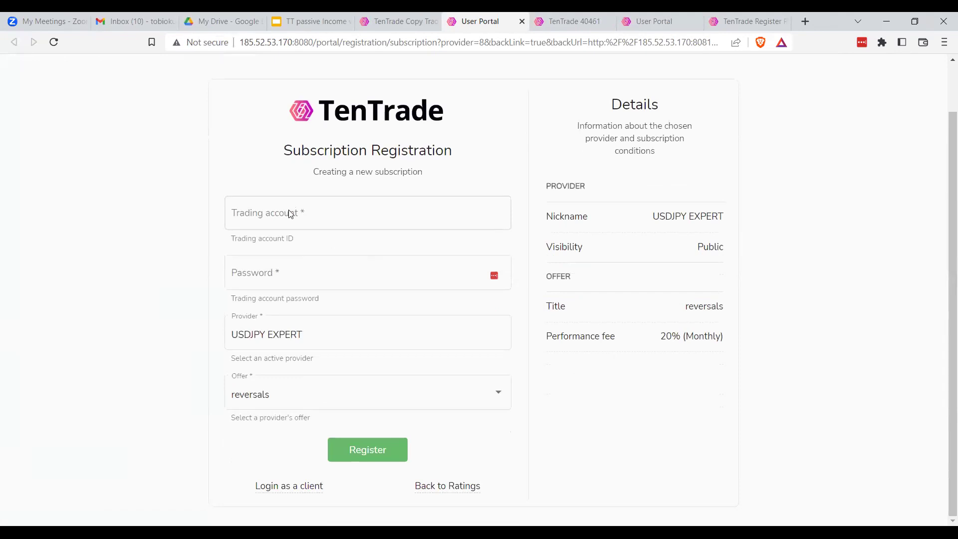
Enter the trading account ID and its password, then submit the registration
left_click(307, 216)
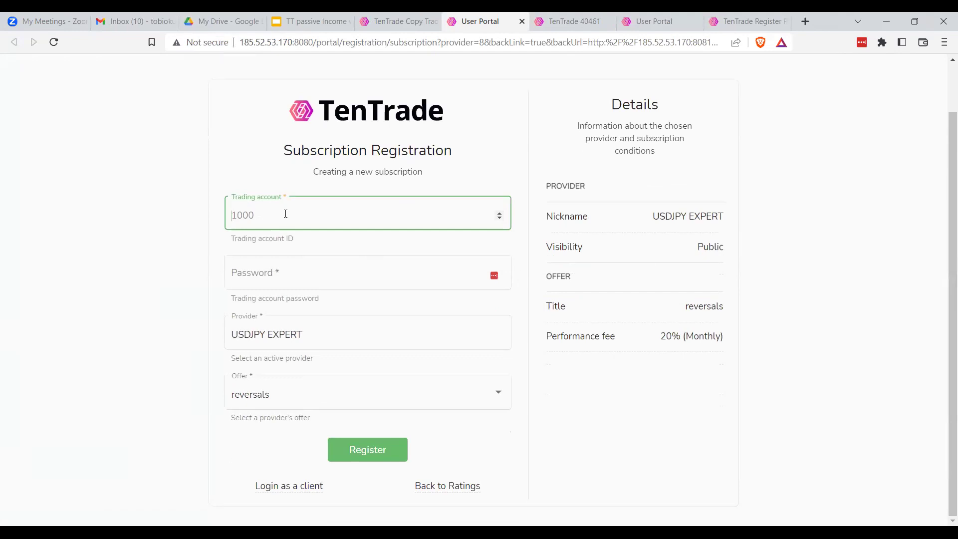
left_click(298, 274)
key("ctrl+v")
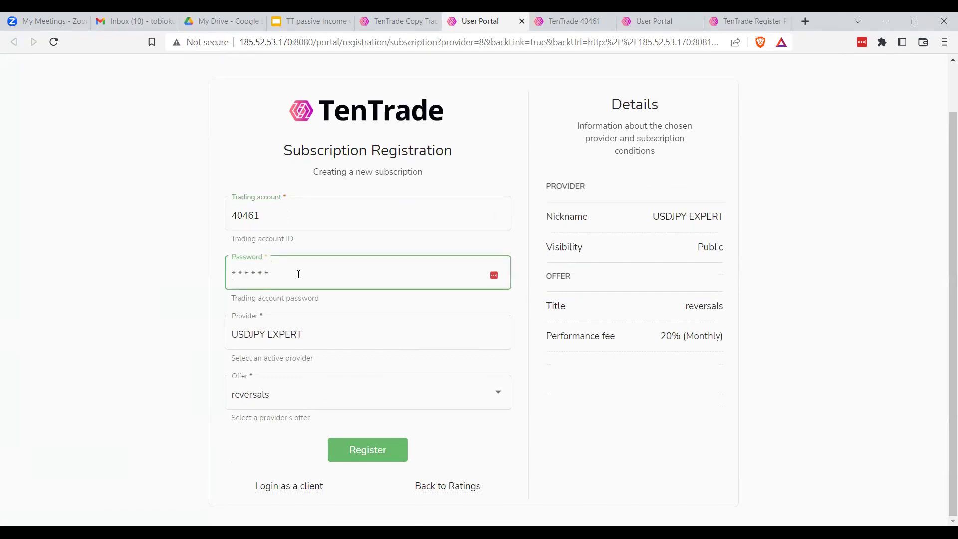
type("******")
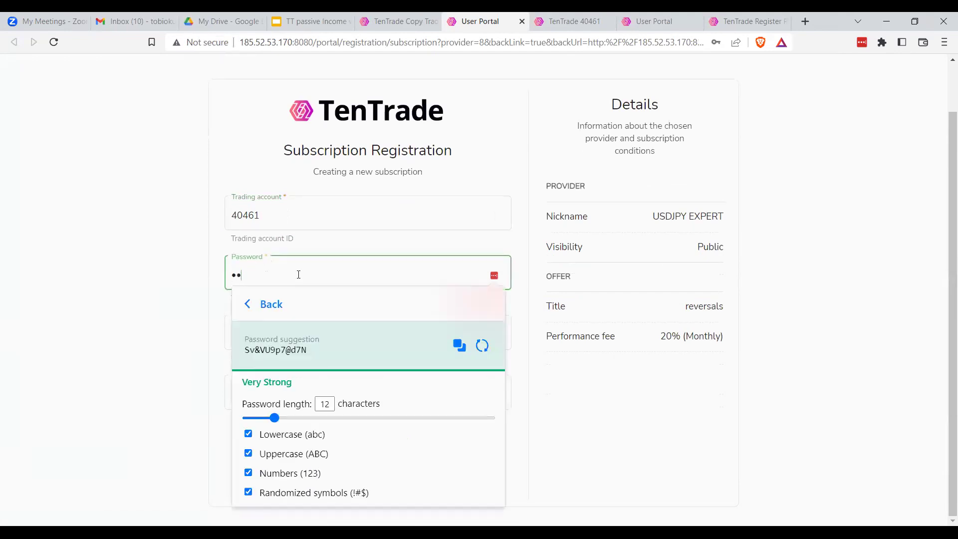
type("***")
left_click(174, 307)
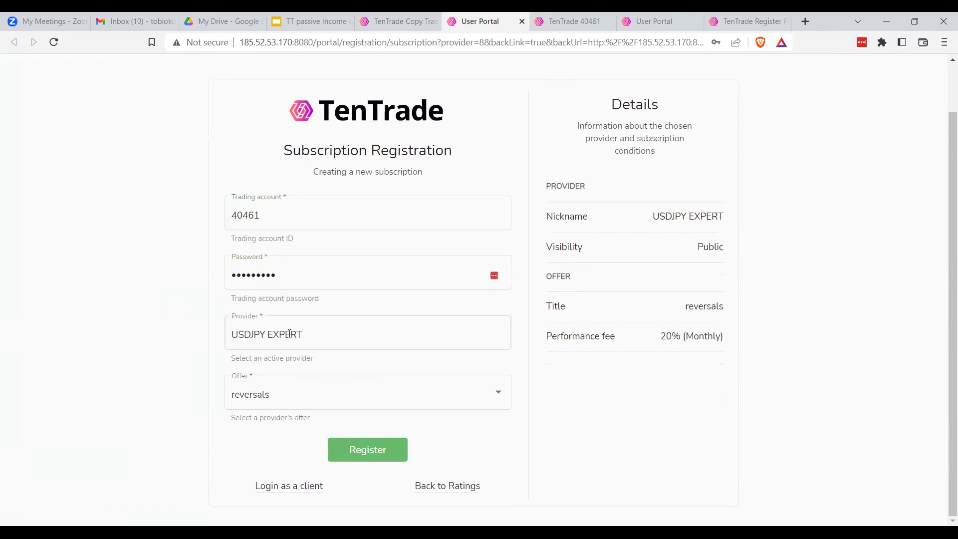
left_click(377, 453)
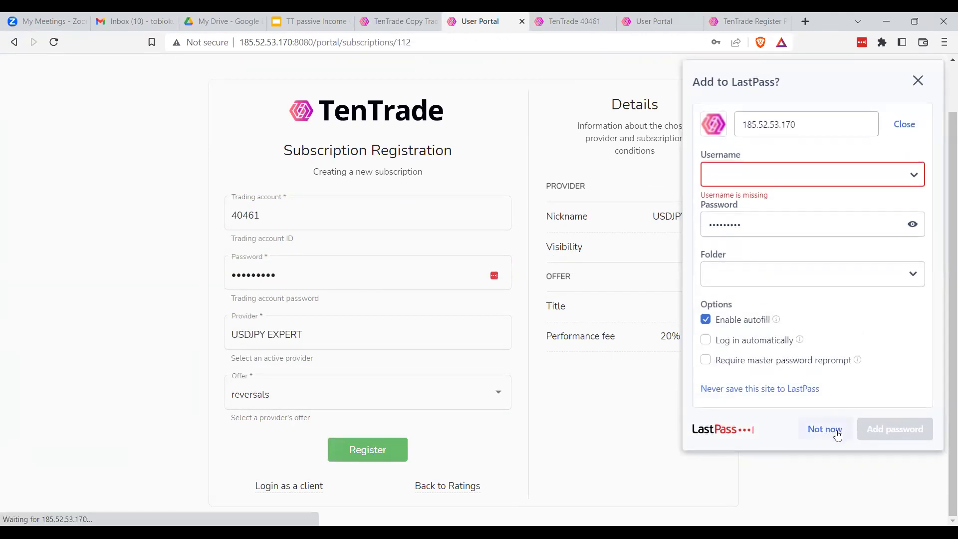
Decline saving the password and acknowledge the copying-options setup reminder
left_click(840, 435)
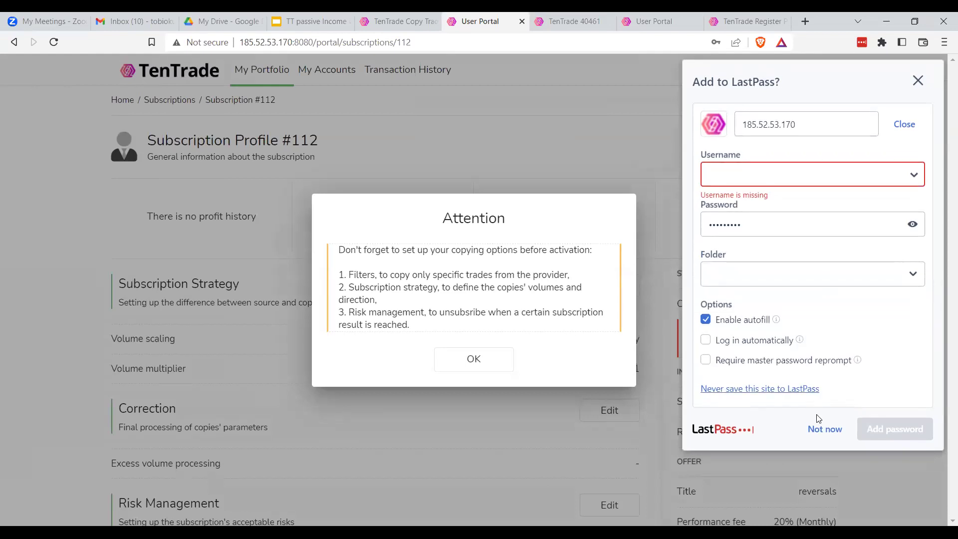
left_click(826, 436)
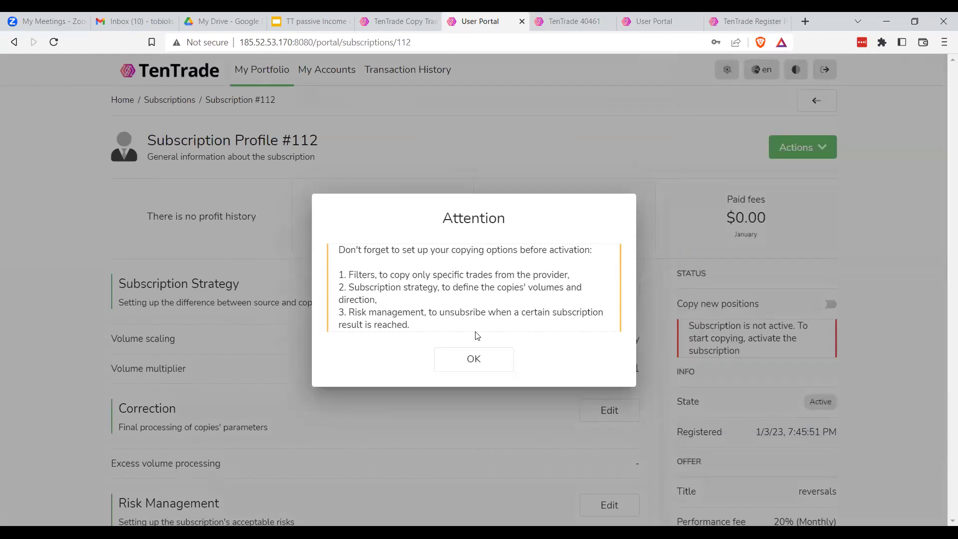
left_click(476, 364)
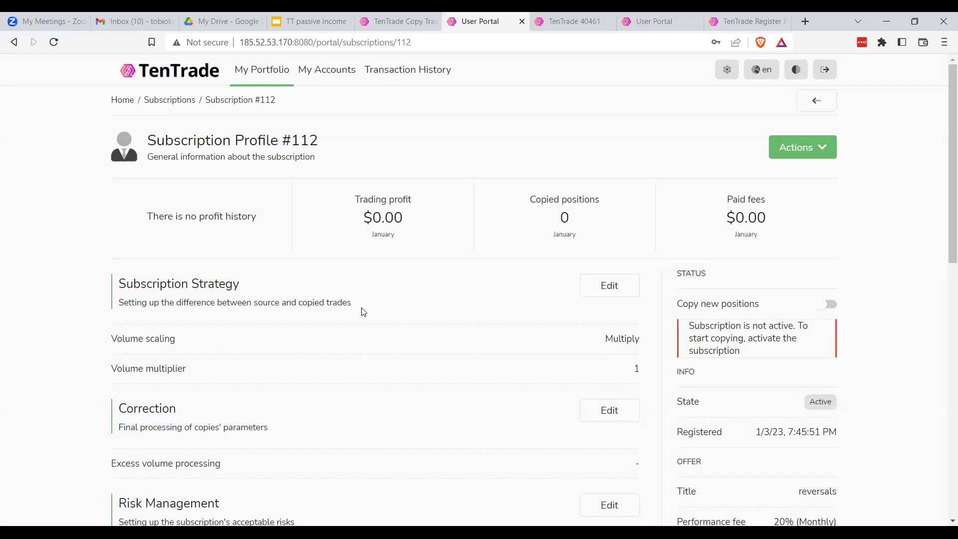
Review the Subscription Strategy heading and description on Subscription Profile #112
scroll(364, 312, "down", 1)
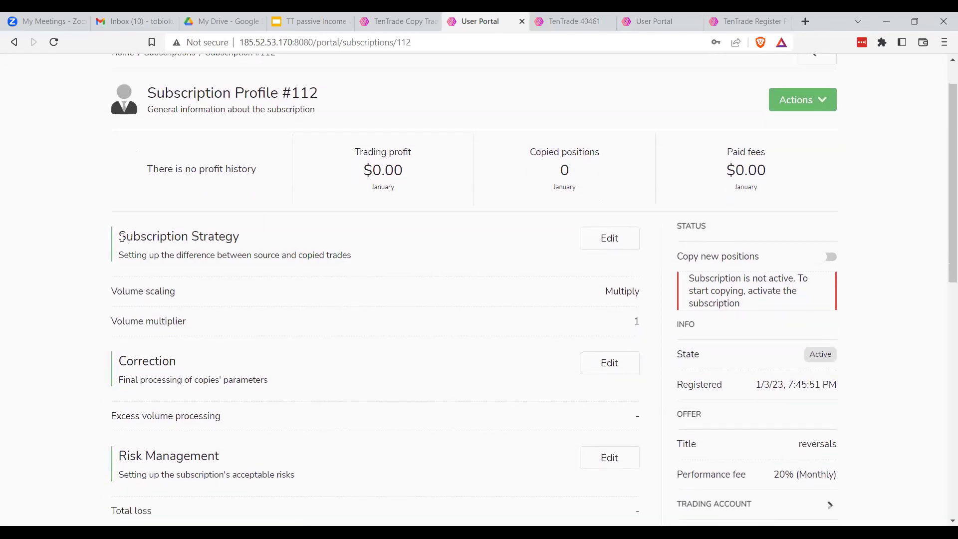
left_click_drag(122, 238, 241, 249)
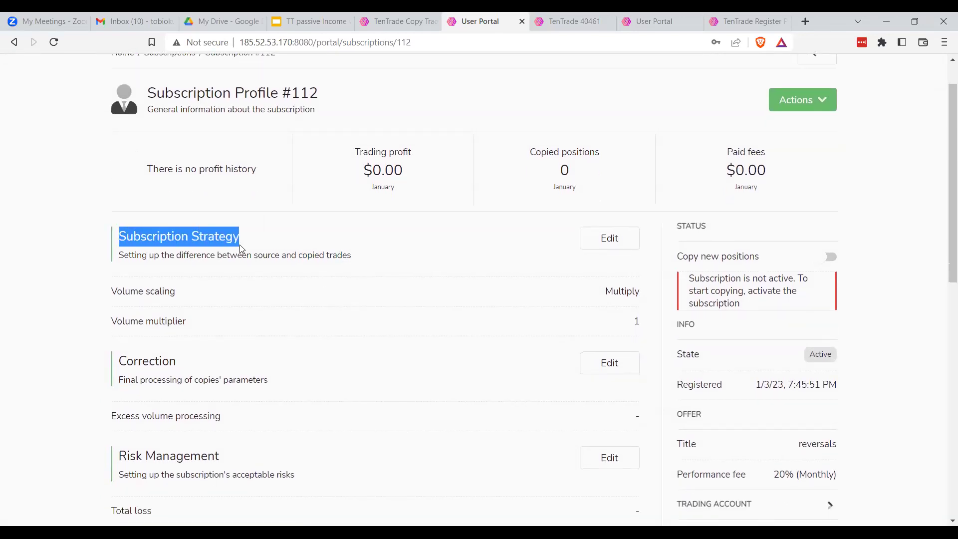
left_click(180, 270)
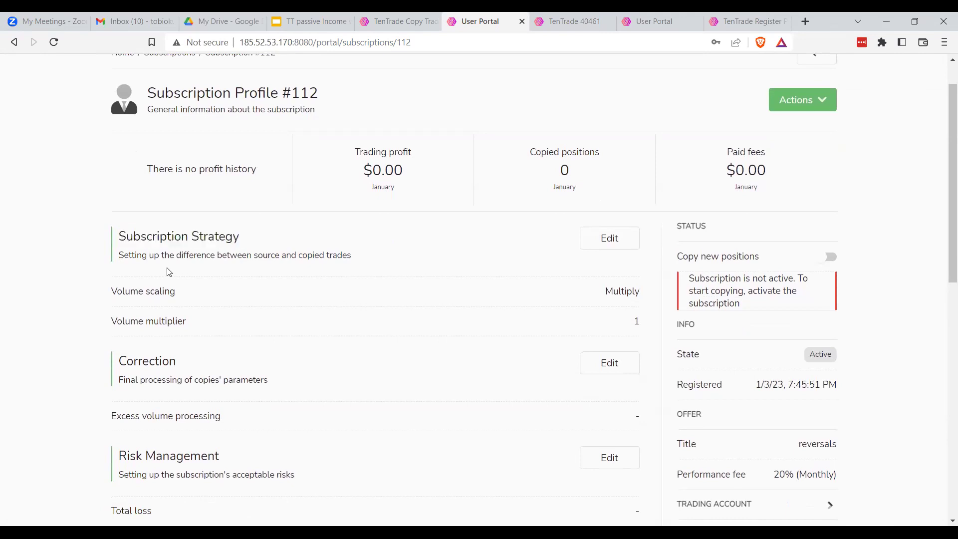
left_click_drag(121, 256, 354, 264)
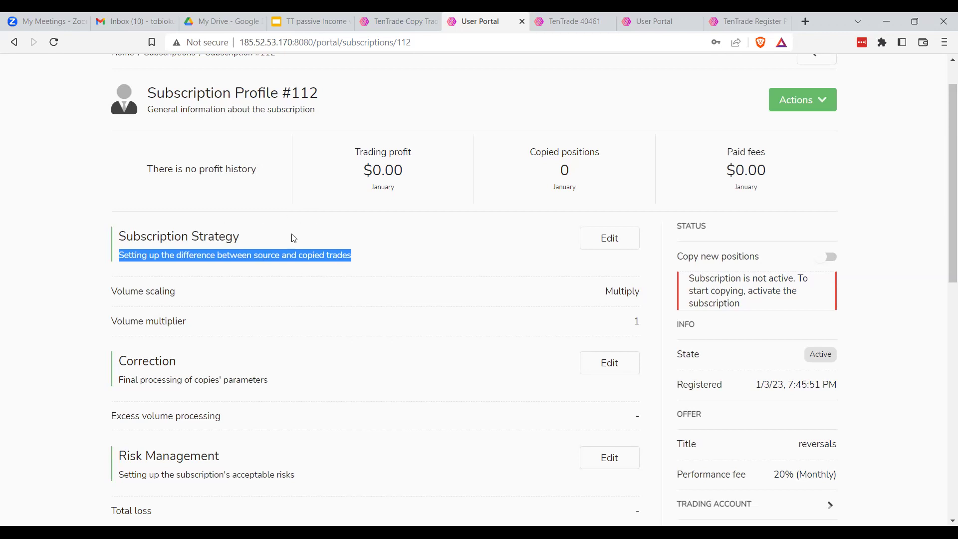
left_click(325, 235)
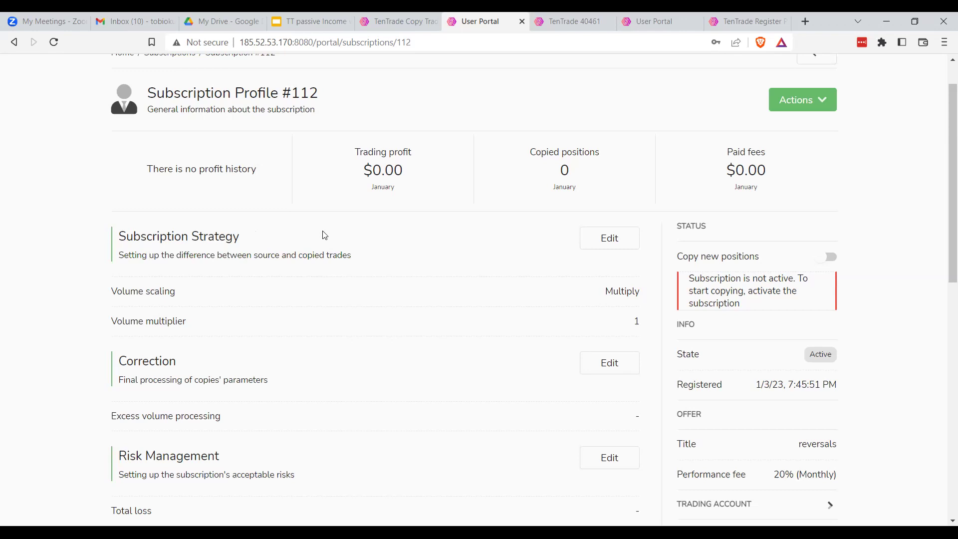
Open the subscription strategy settings and review the Autoscale and Fixed explanations
left_click(611, 241)
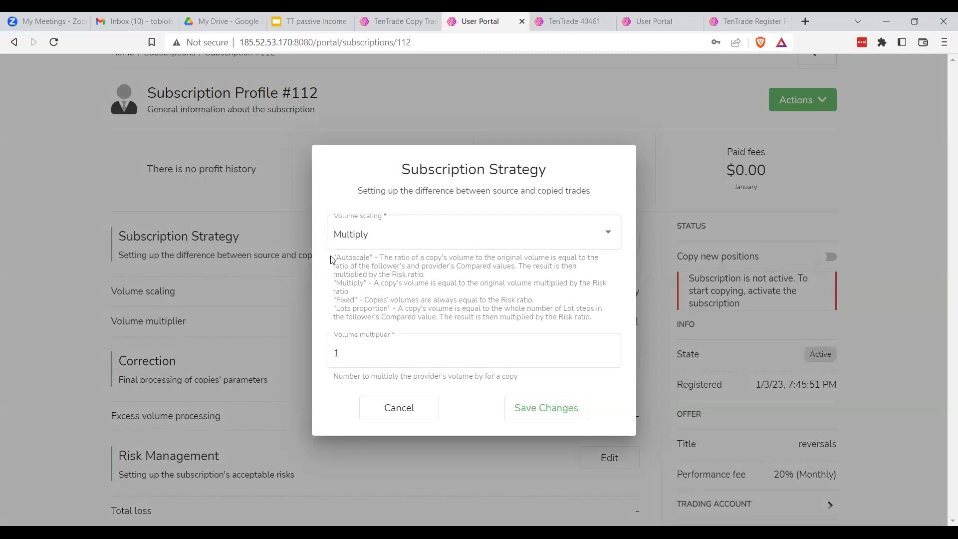
left_click_drag(332, 259, 598, 331)
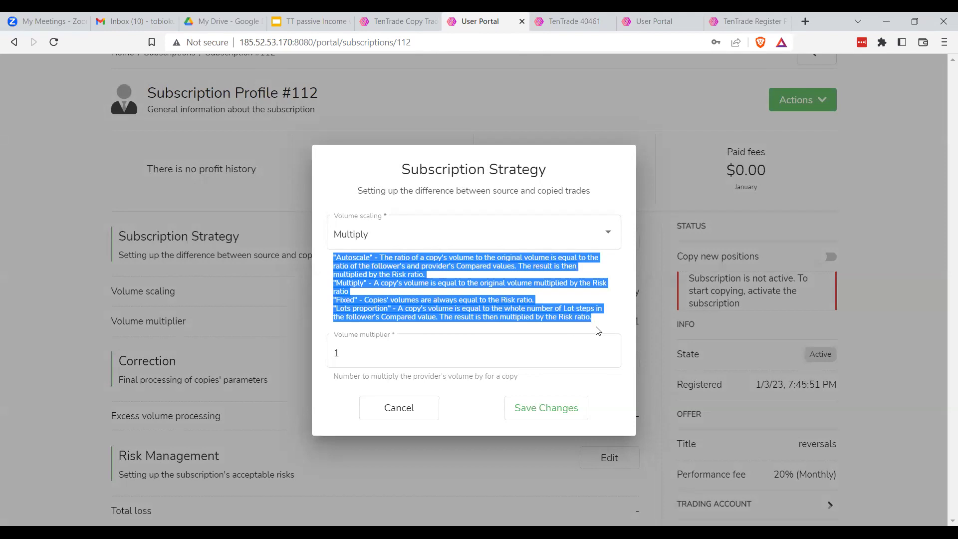
left_click(499, 289)
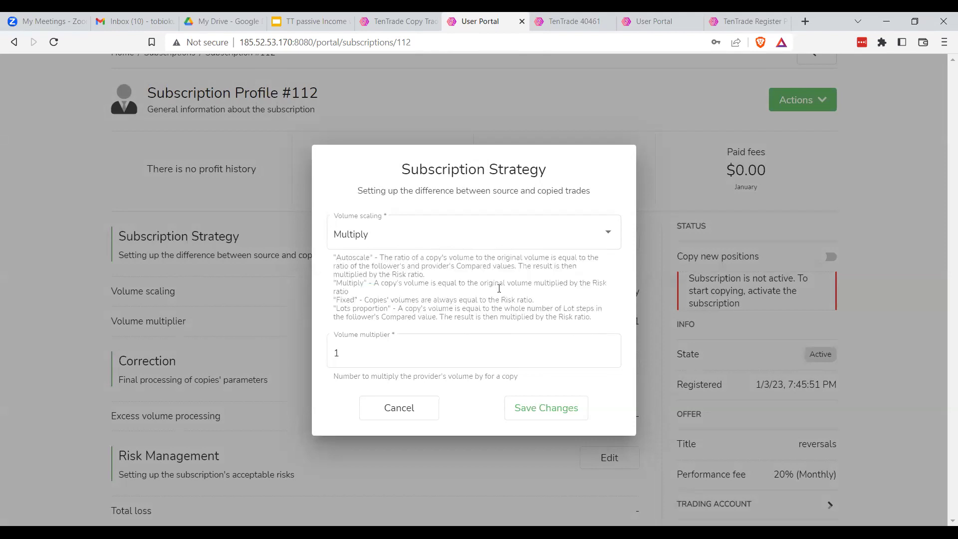
left_click_drag(333, 259, 387, 311)
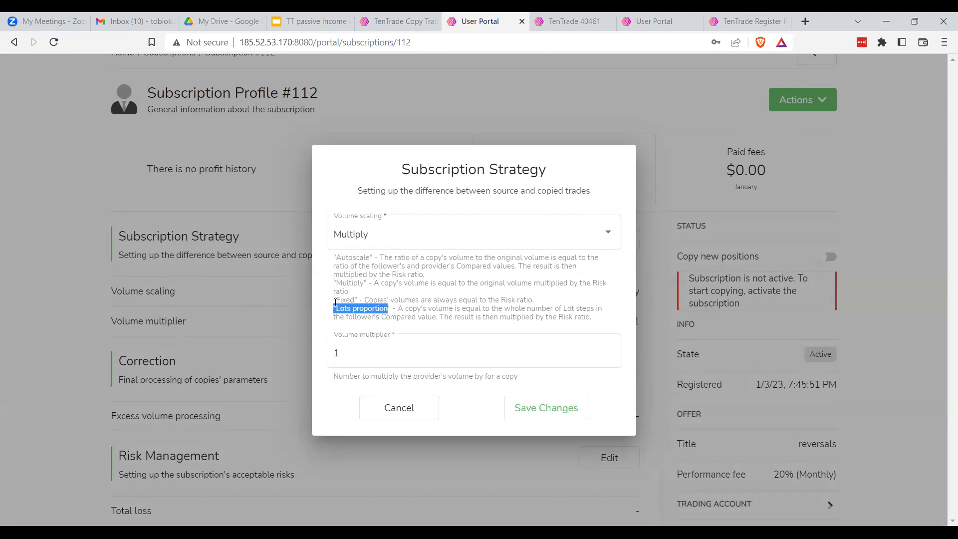
left_click_drag(334, 301, 359, 302)
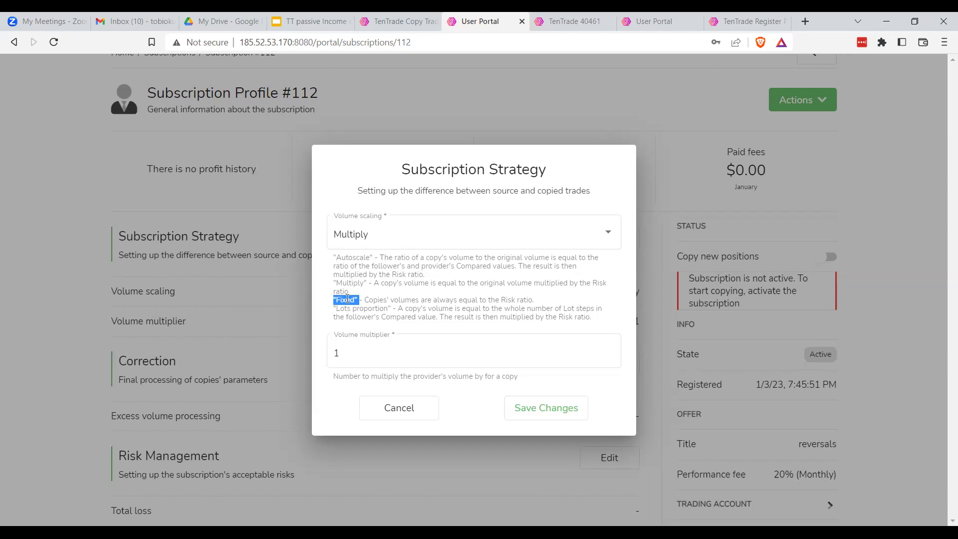
Switch volume scaling to Fixed with copies' volumes of 0.05
left_click(369, 244)
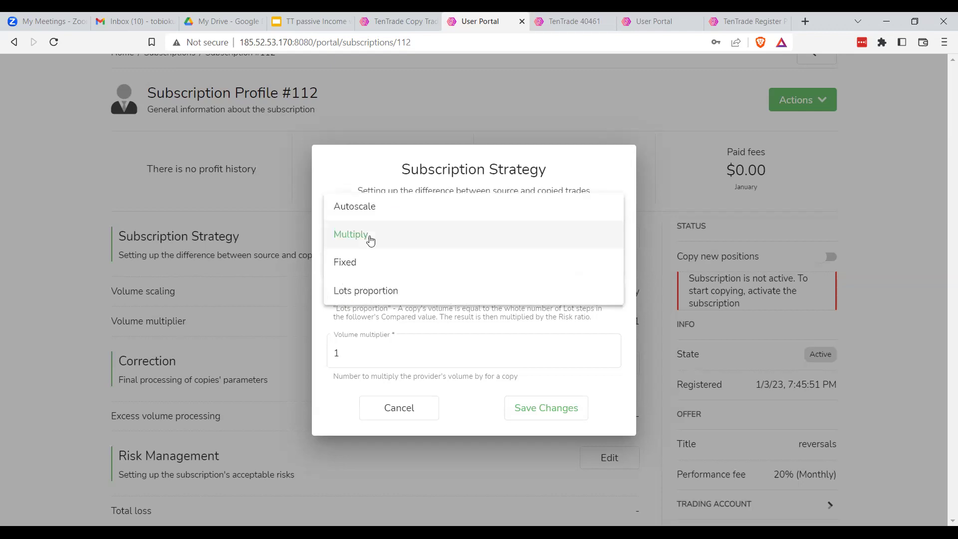
left_click(357, 263)
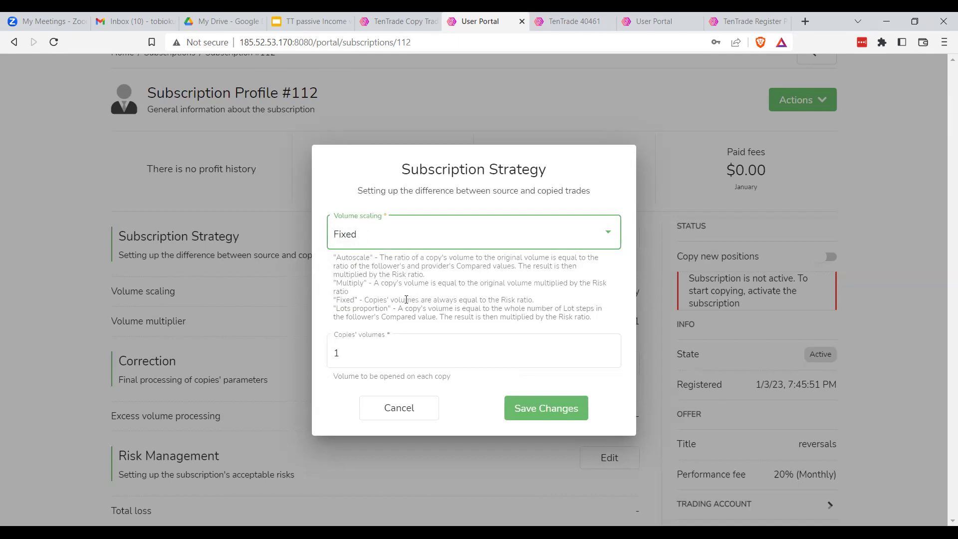
left_click_drag(366, 300, 522, 303)
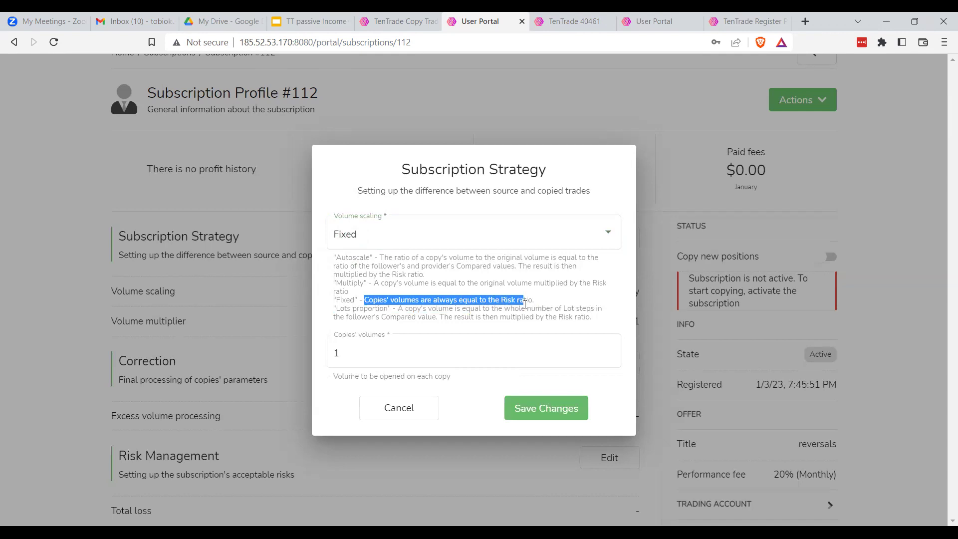
left_click(356, 354)
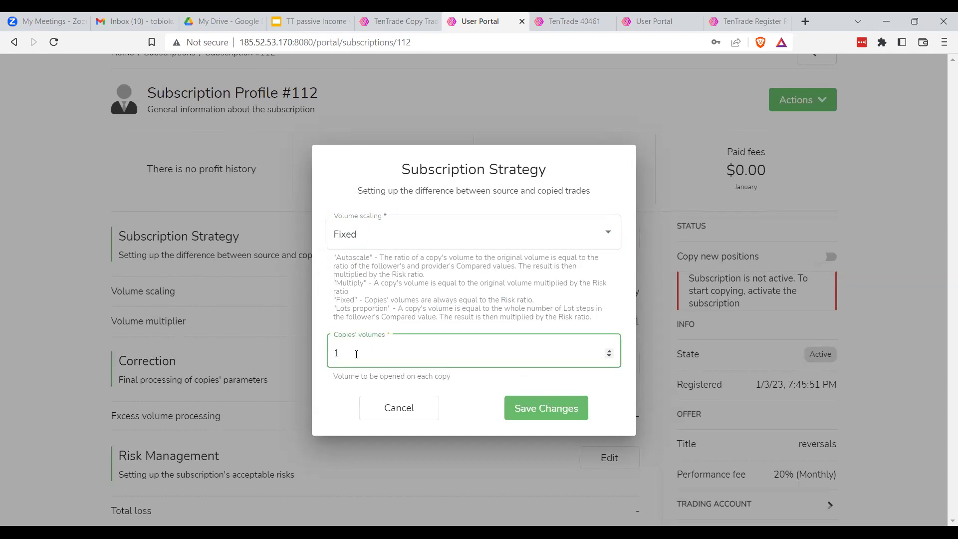
type("0.05")
left_click_drag(358, 355, 330, 355)
left_click(358, 355)
Review the Autoscale explanation text and reopen the volume scaling options
left_click_drag(334, 260, 510, 277)
left_click(382, 258)
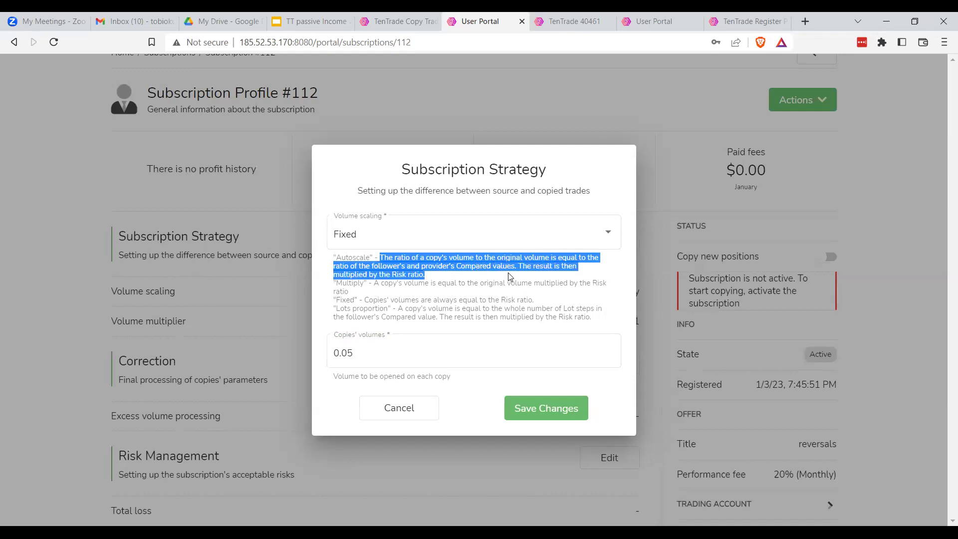
left_click(412, 238)
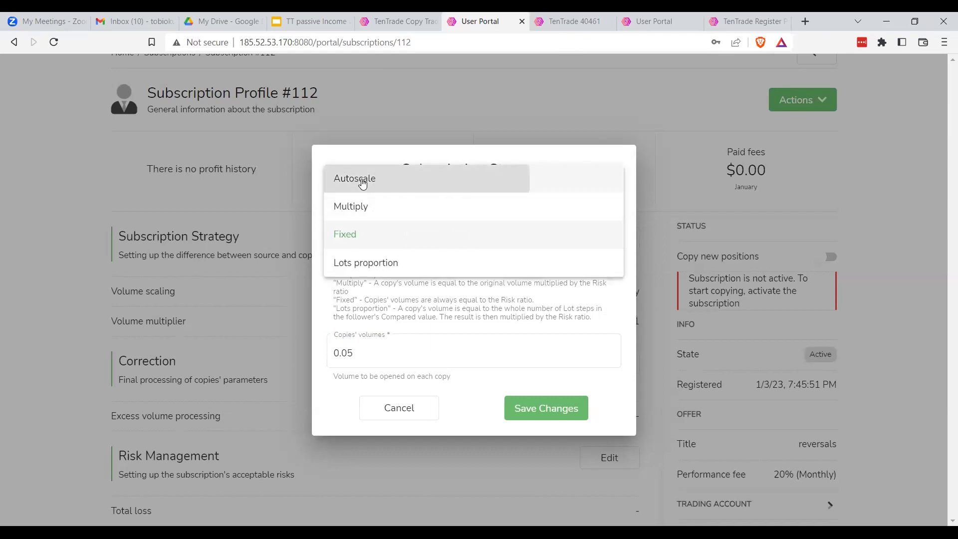
Switch volume scaling to Autoscale and erase the 0.05 ratio multiplier, leaving it empty
left_click(362, 183)
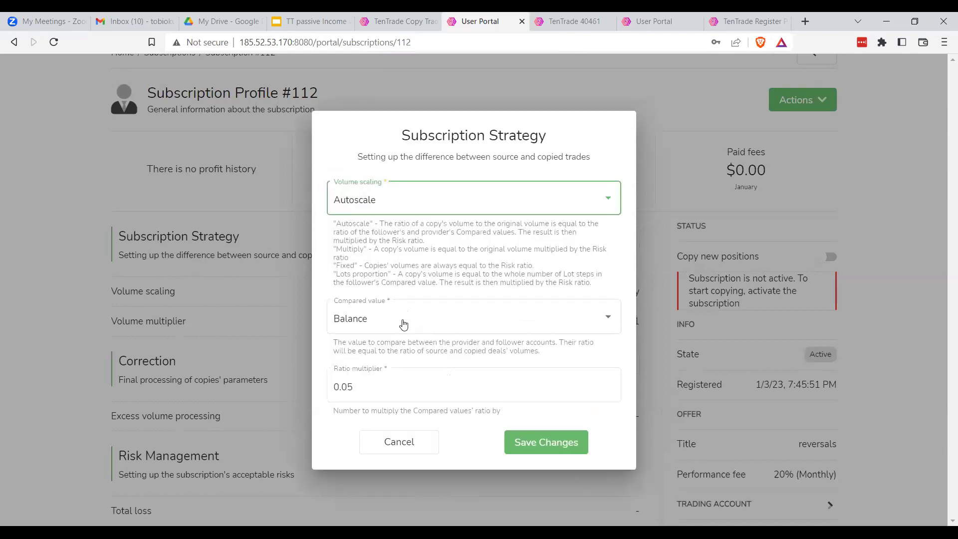
left_click(378, 390)
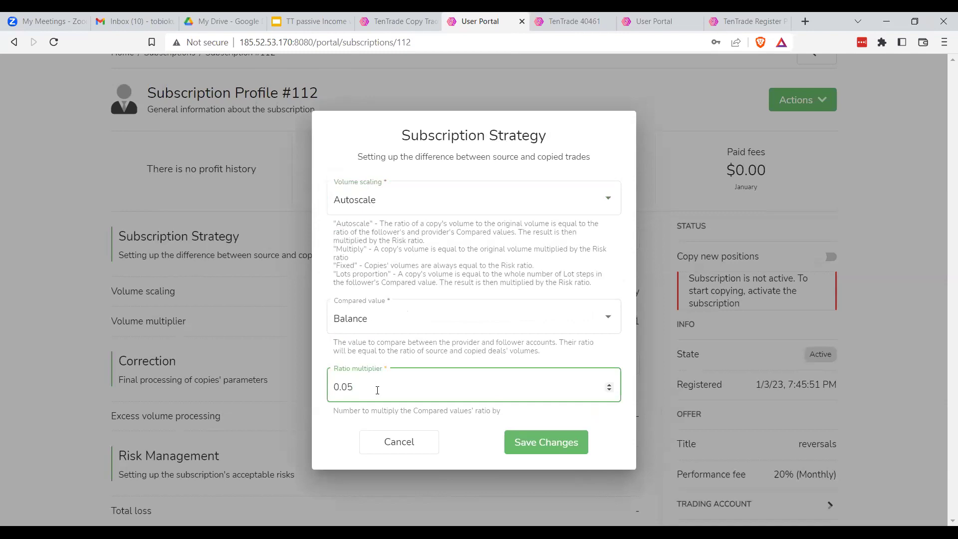
key("BackSpace")
key("BackSpace")
key("BackSpace")
key("BackSpace")
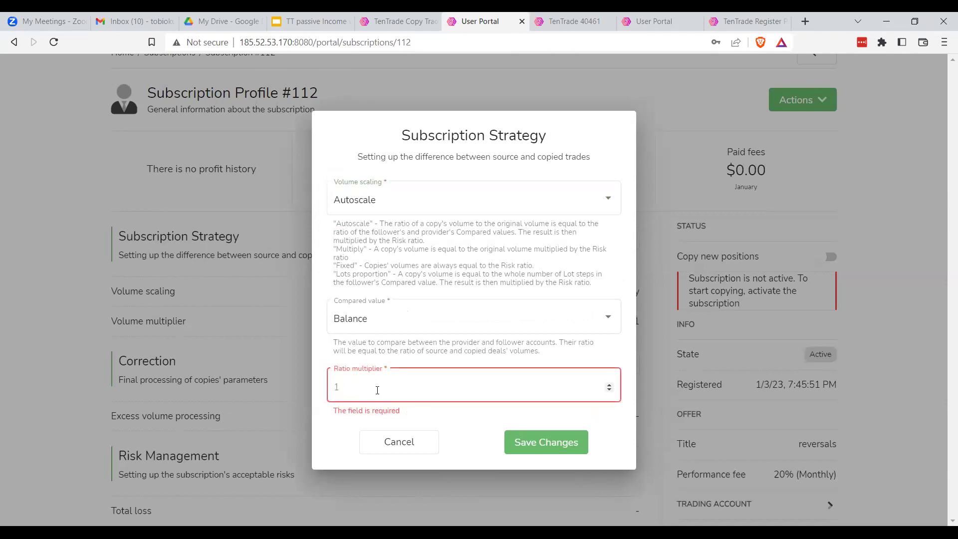
left_click(405, 349)
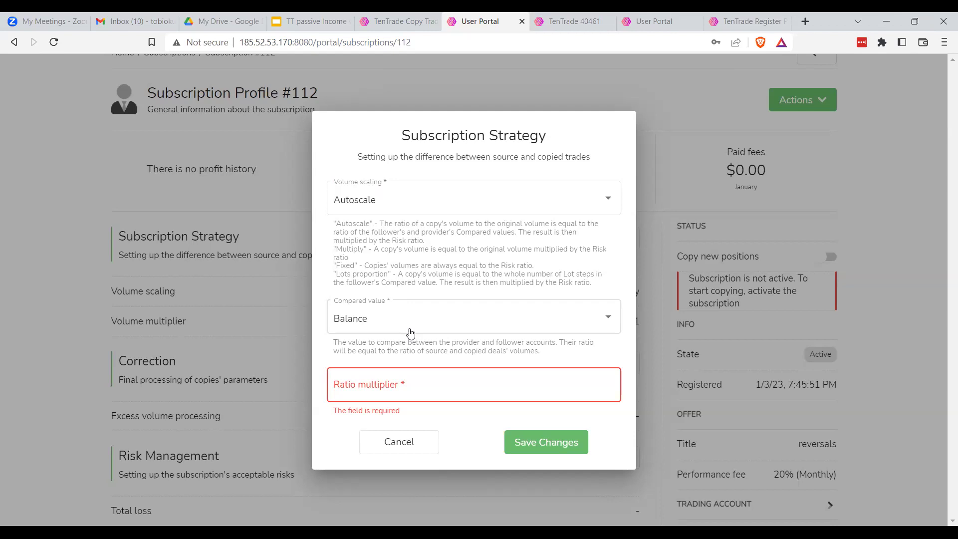
left_click(384, 206)
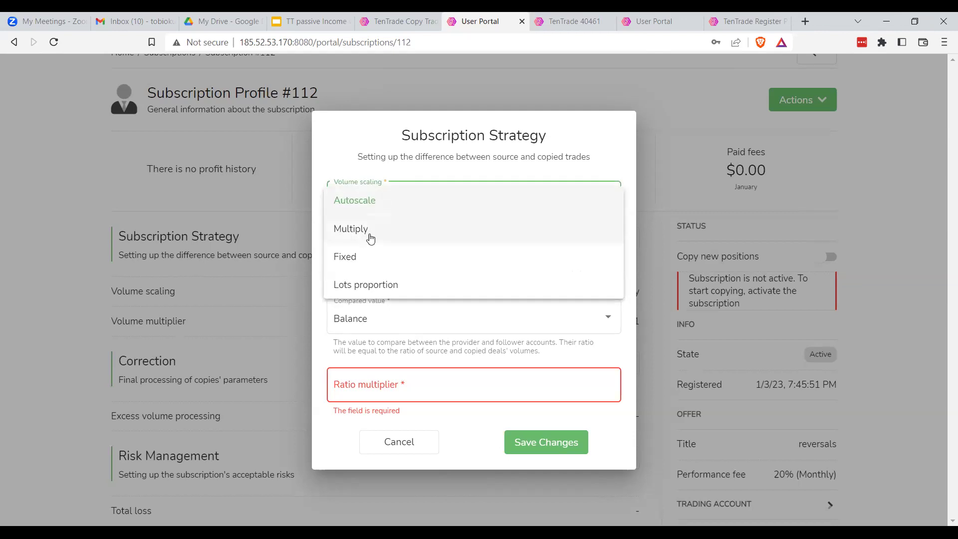
Try Lots proportion, then settle on Multiply with the volume multiplier field left empty
left_click(363, 205)
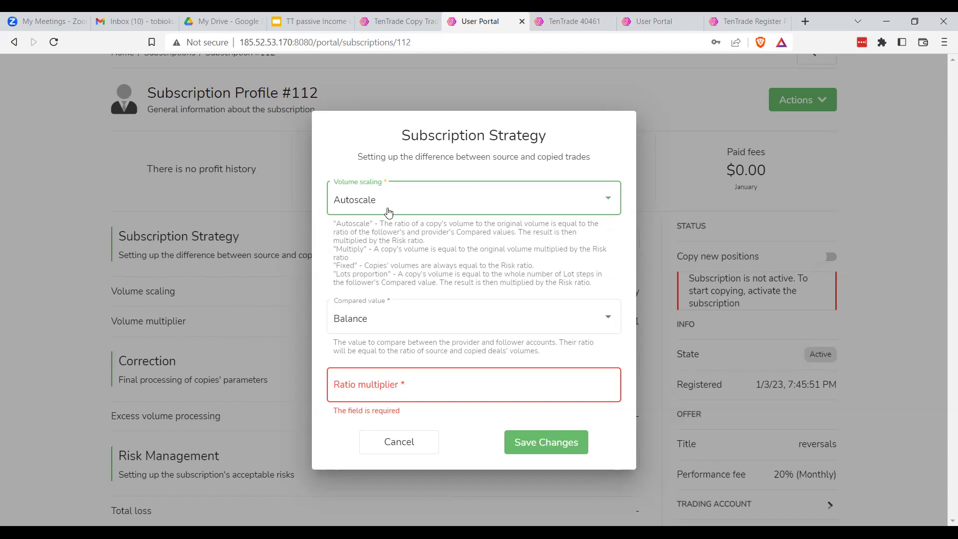
left_click(392, 200)
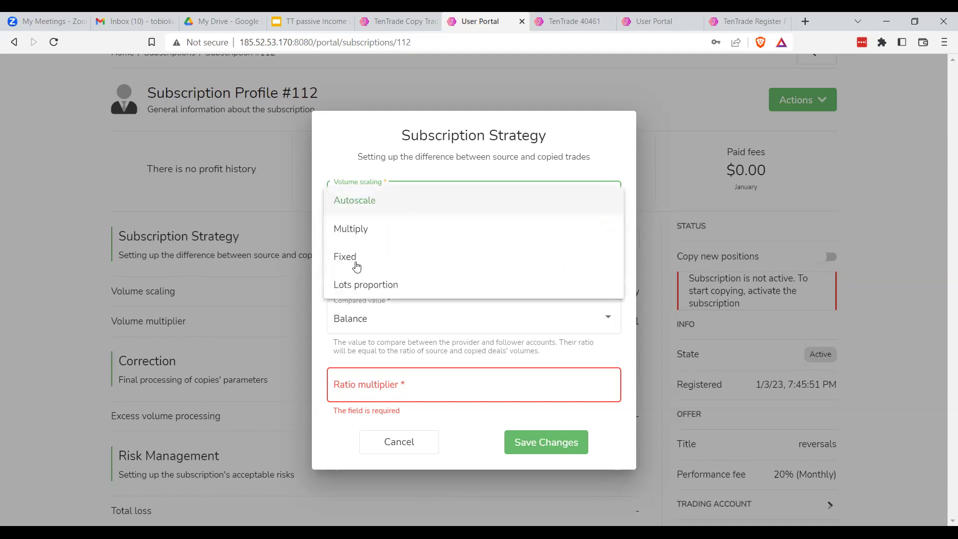
left_click(375, 287)
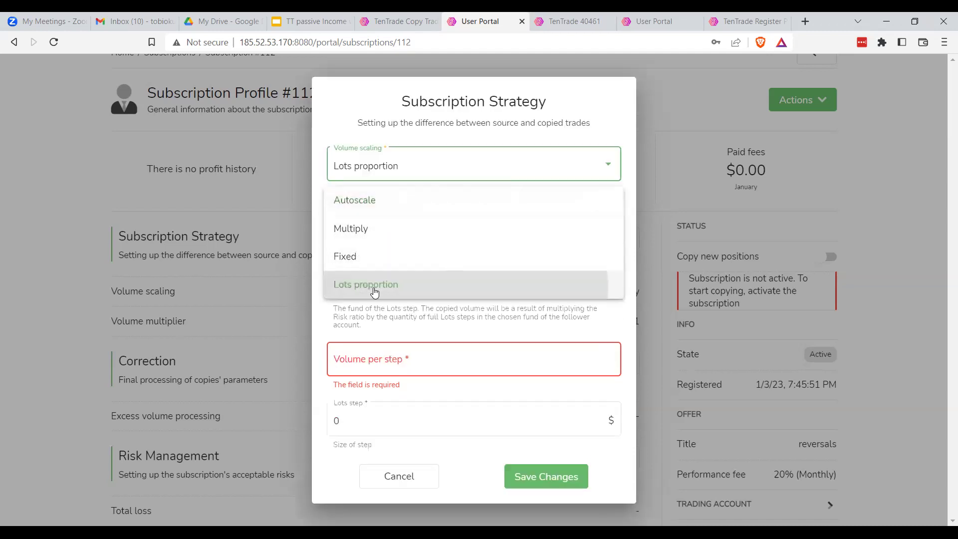
left_click(410, 167)
left_click(361, 110)
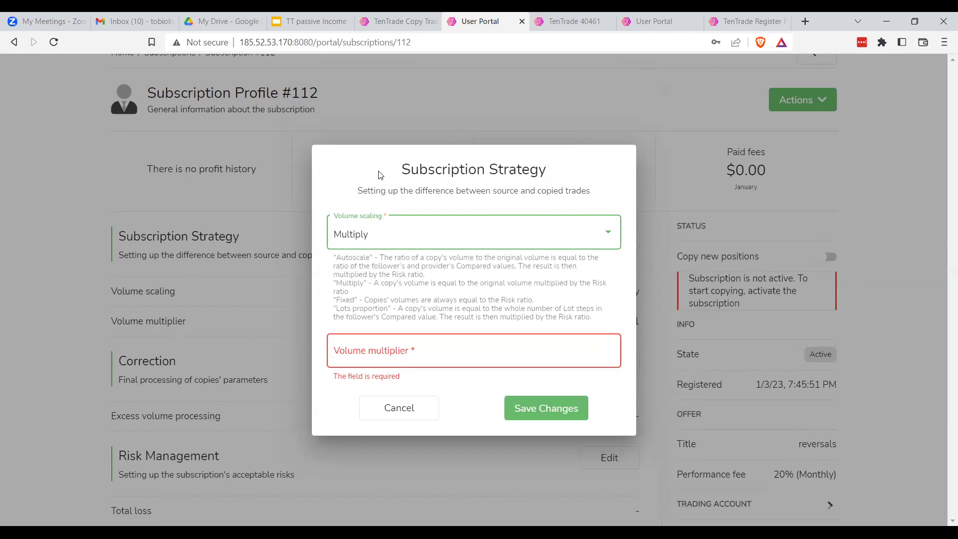
left_click(401, 351)
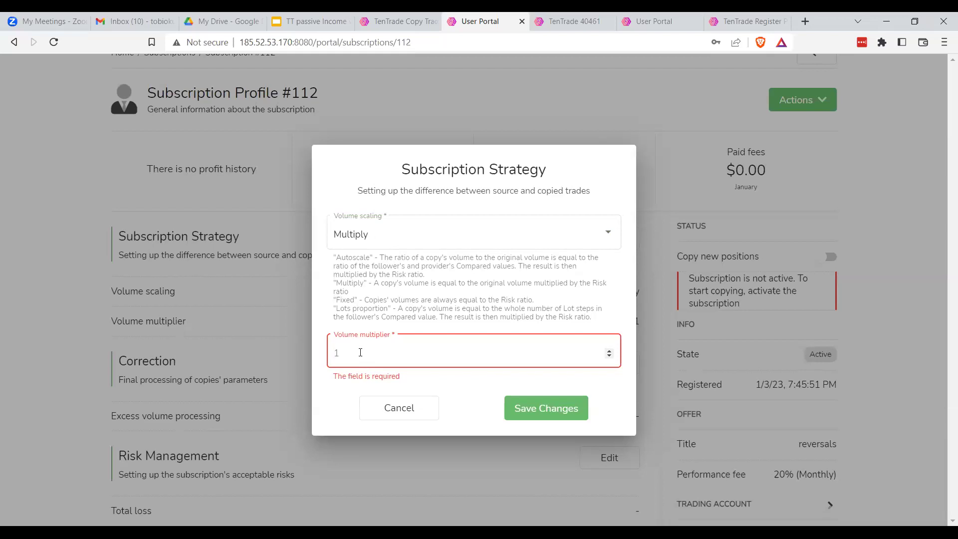
left_click(395, 234)
Set Fixed volume scaling with copies' volumes 0.01 and save the strategy
left_click(364, 260)
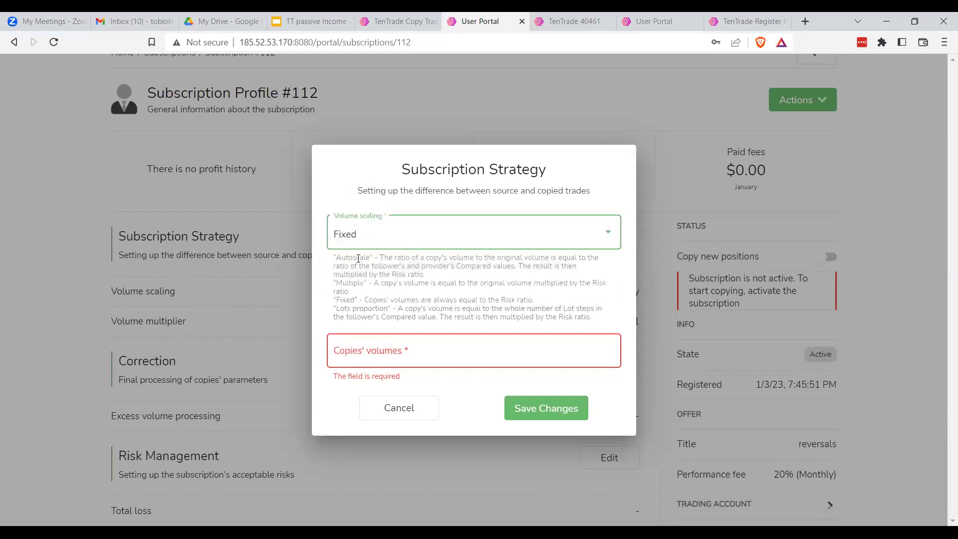
left_click(381, 353)
type("0.01")
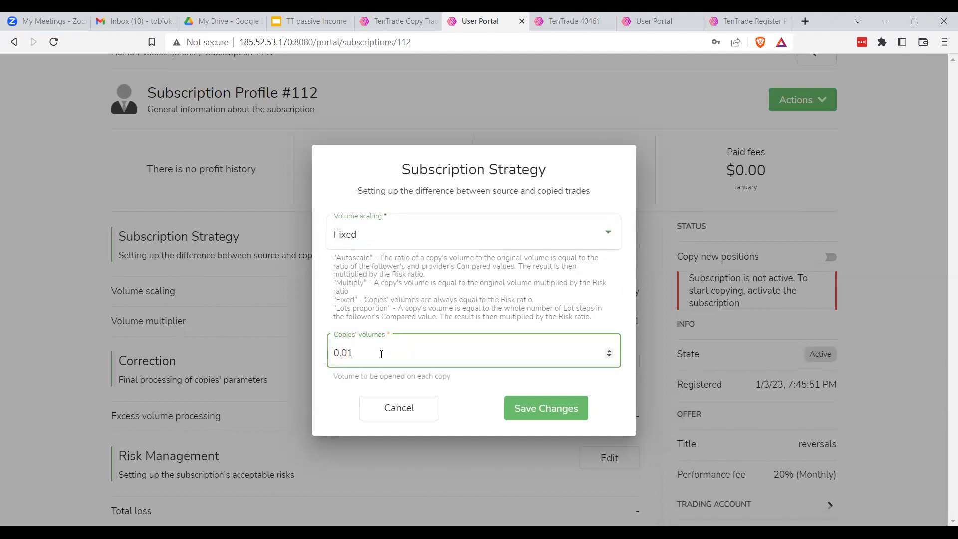
left_click(532, 407)
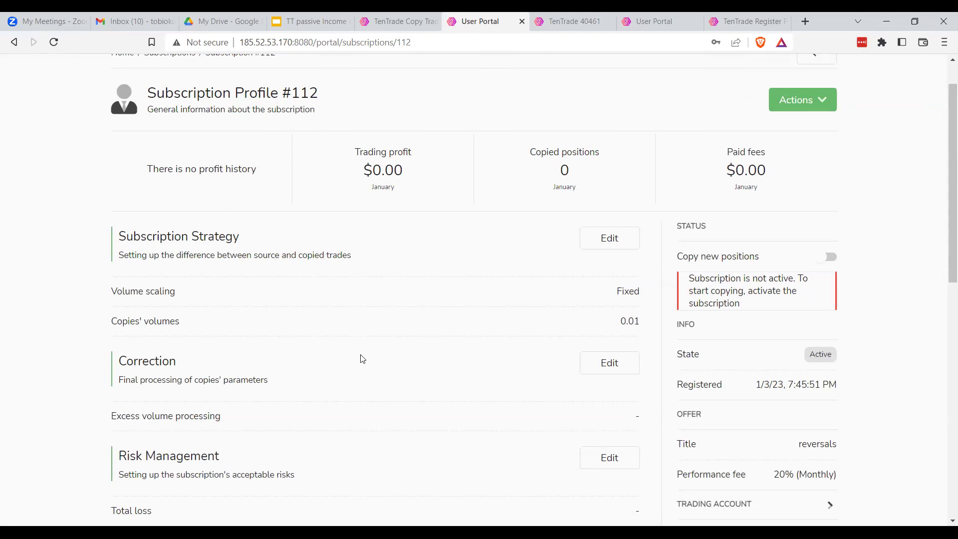
scroll(363, 360, "down", 2)
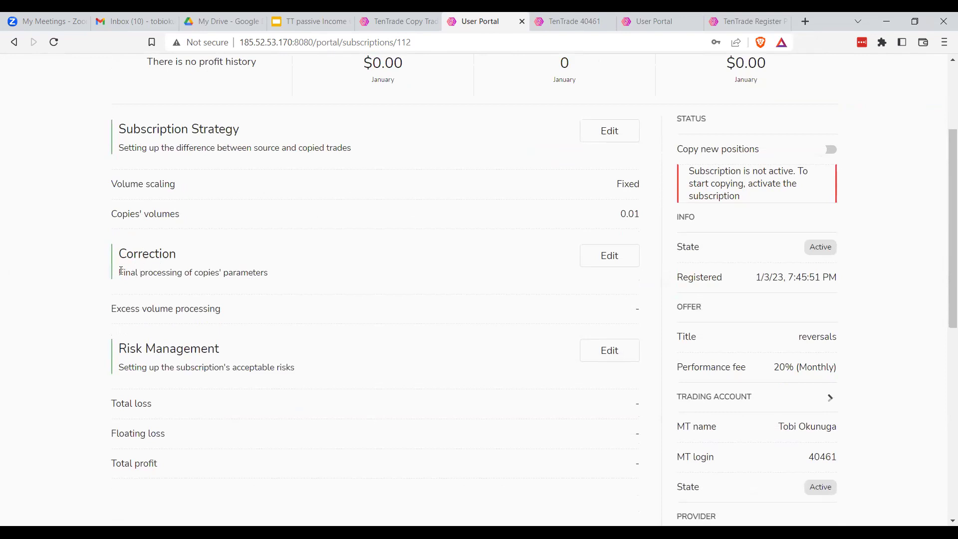
left_click_drag(121, 271, 183, 275)
left_click_drag(236, 275, 276, 280)
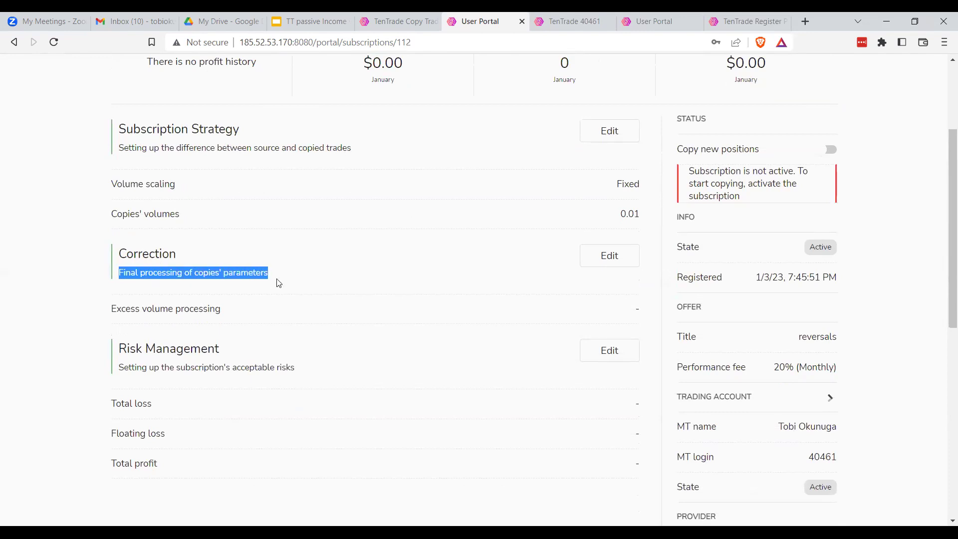
left_click(624, 256)
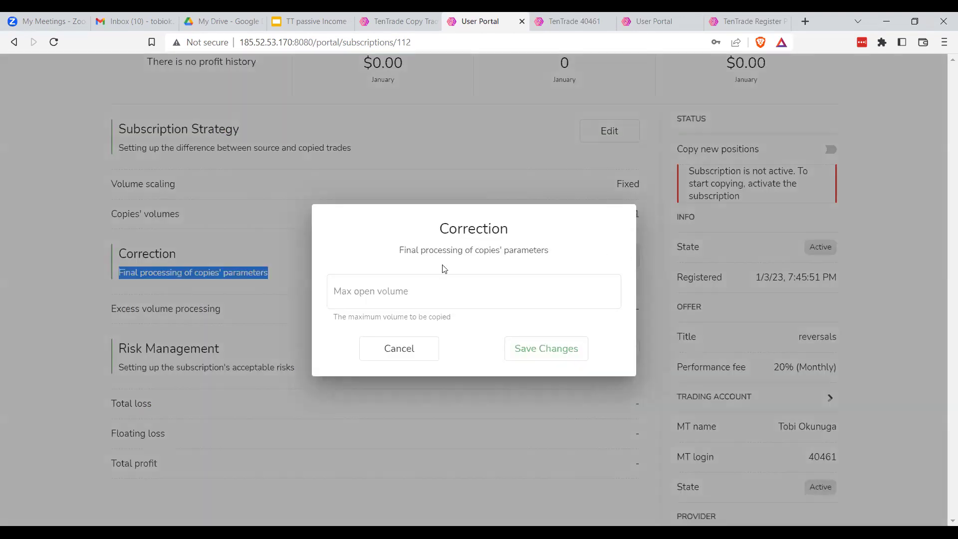
left_click(413, 298)
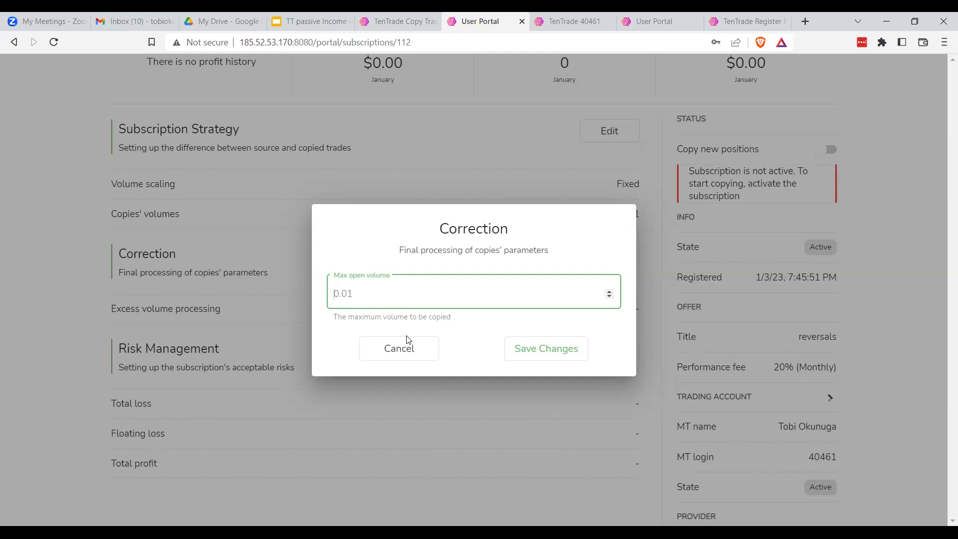
left_click(413, 354)
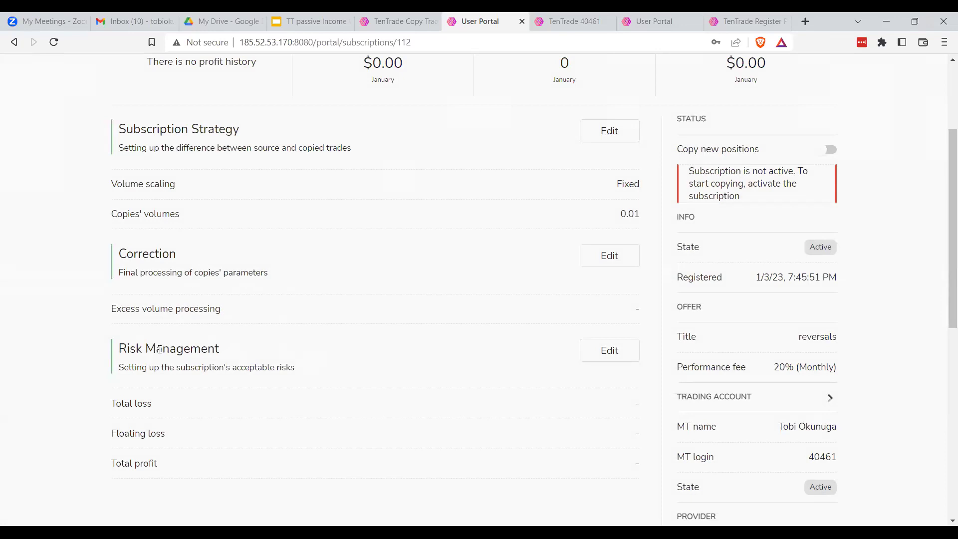
Open Risk Management and set the total loss level to $300
left_click_drag(120, 369, 301, 372)
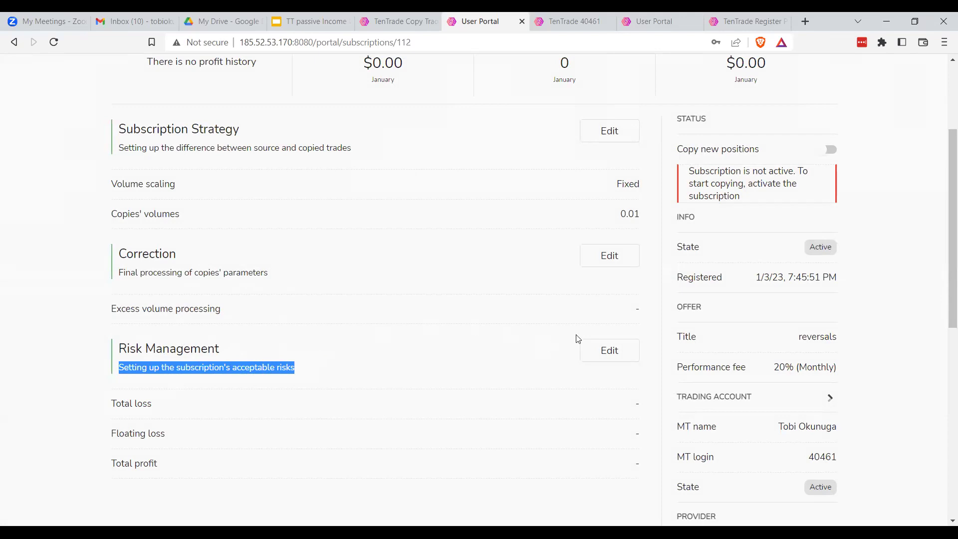
left_click(613, 354)
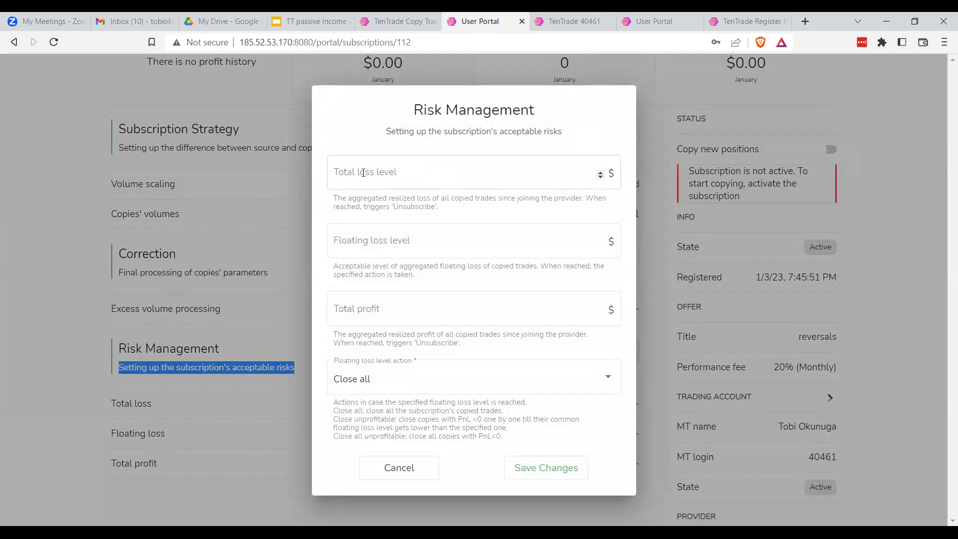
left_click(333, 199)
left_click_drag(344, 199, 436, 209)
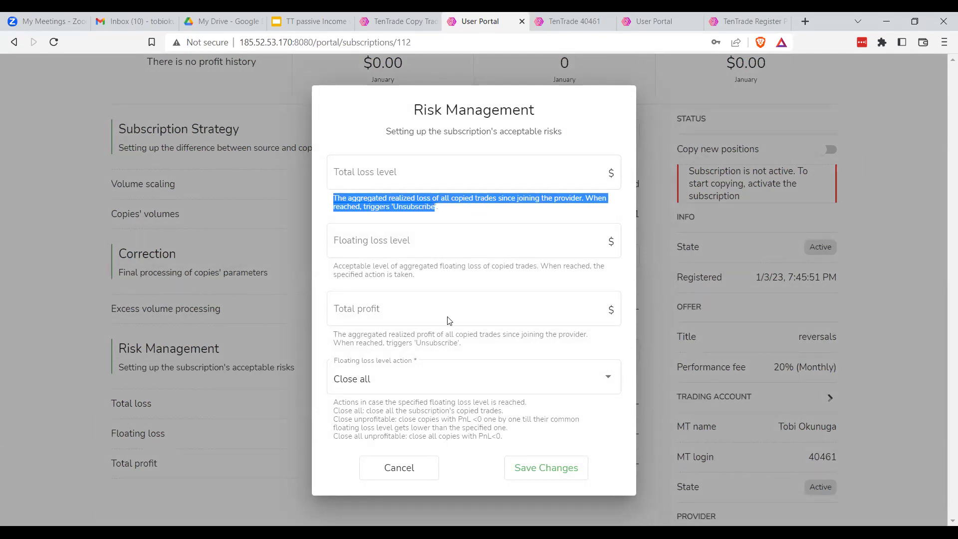
left_click(431, 178)
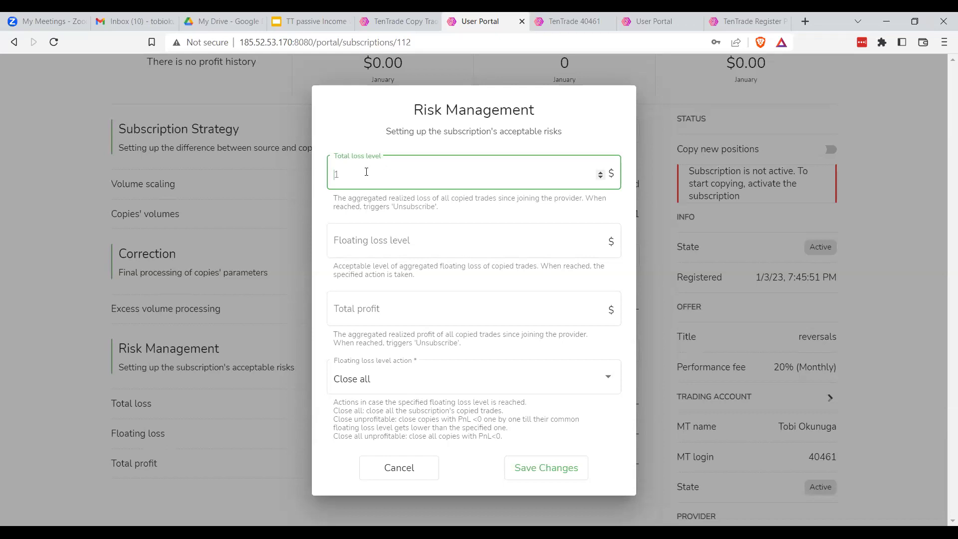
type("300")
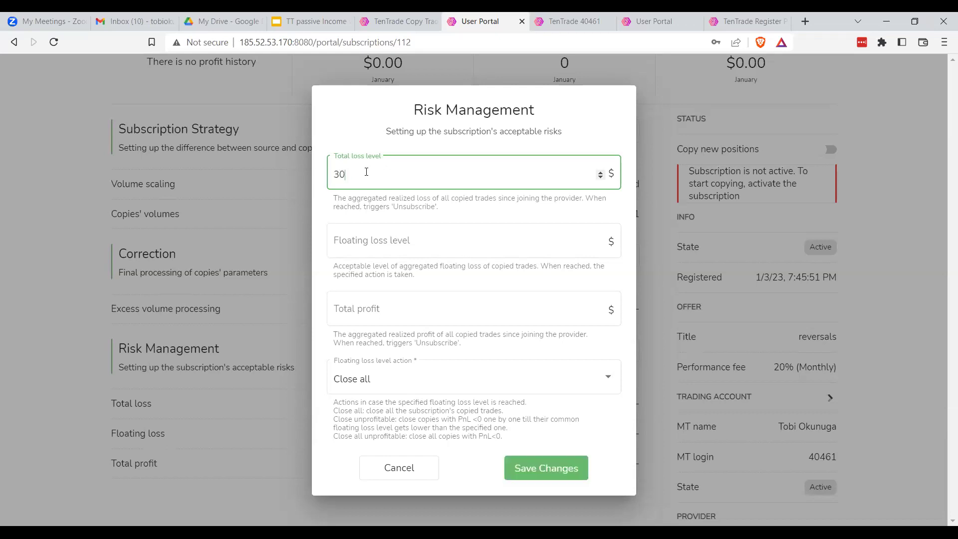
left_click(468, 213)
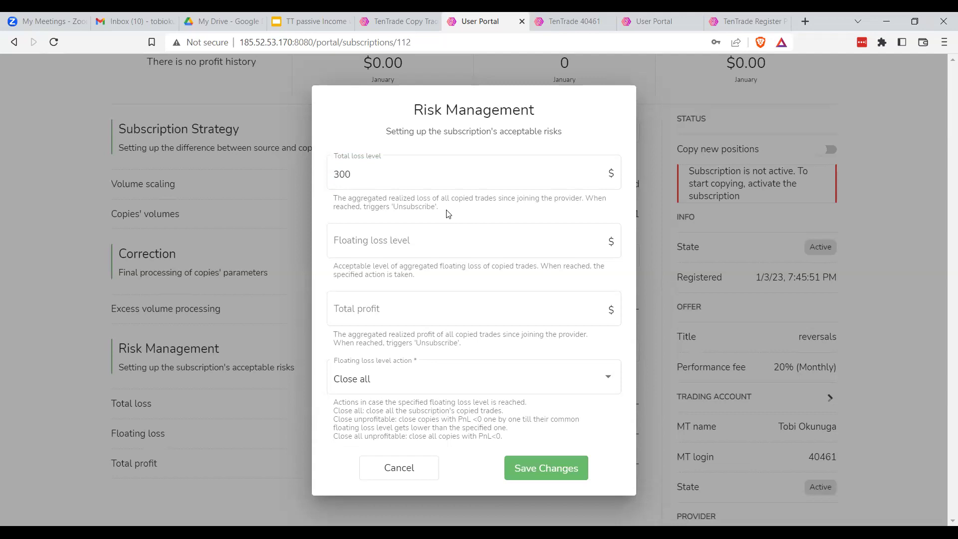
left_click_drag(438, 208, 392, 206)
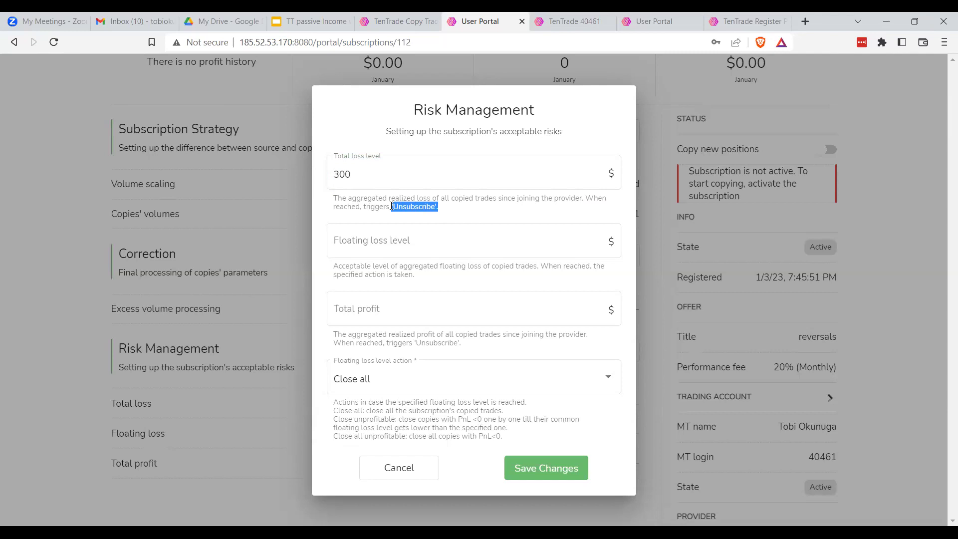
Set the floating loss level to $300
left_click(357, 179)
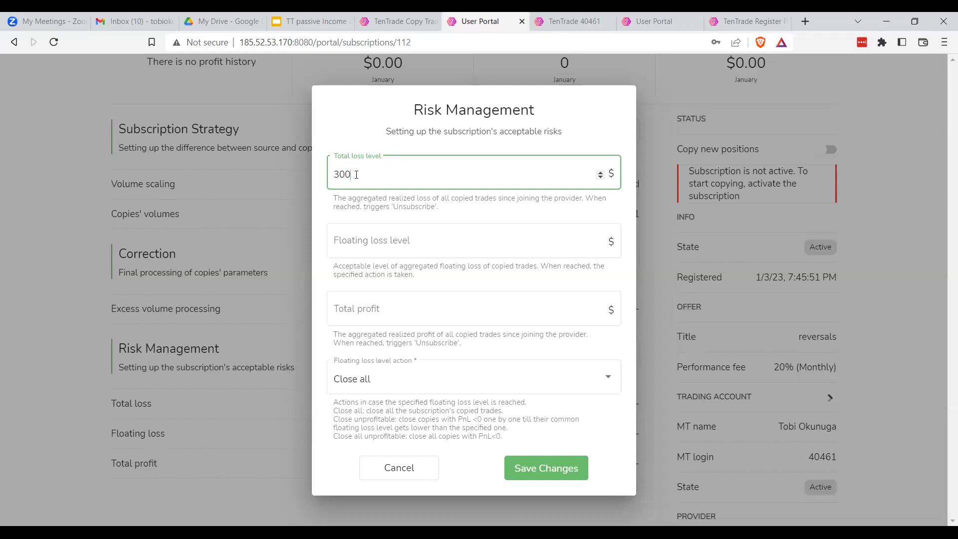
left_click(381, 248)
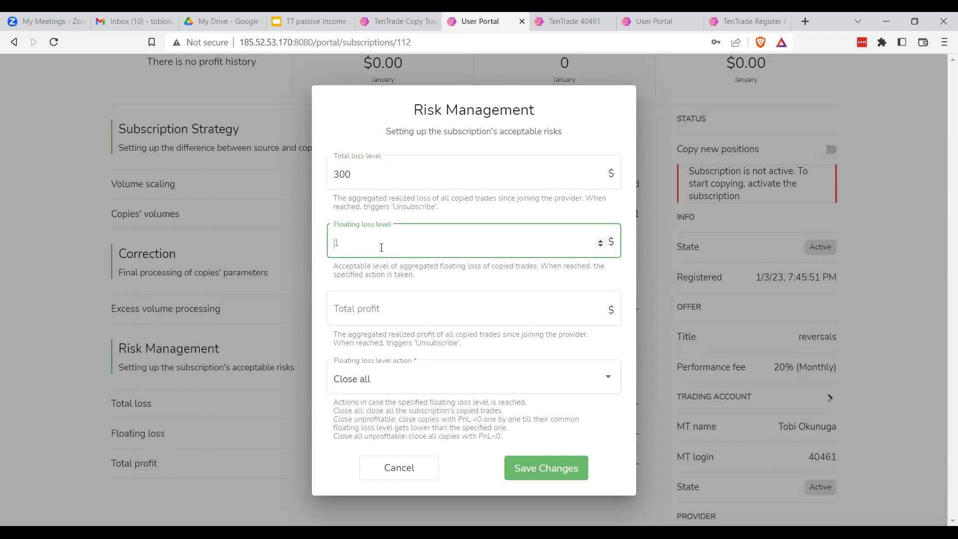
type("300")
left_click(446, 278)
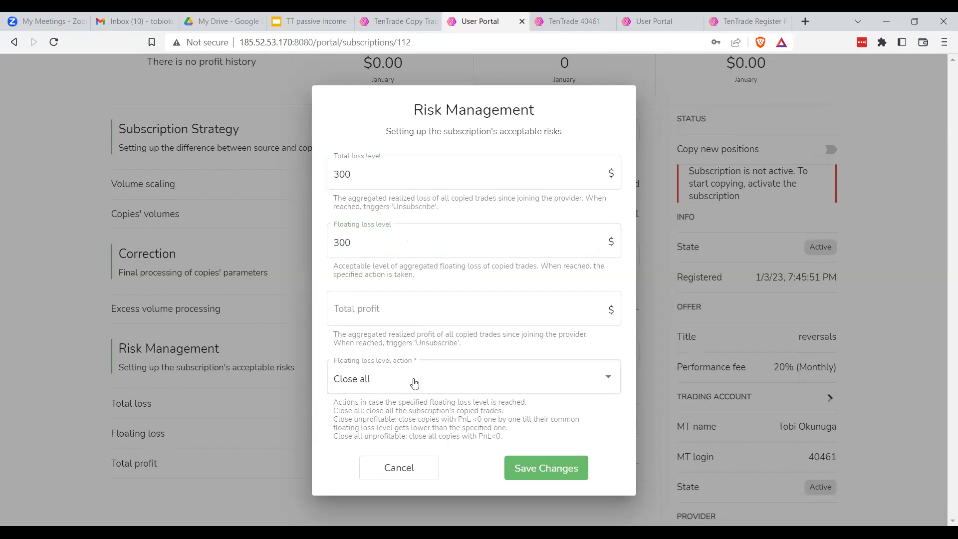
Set the total profit limit to $100 and review the floating loss action explanations
left_click(368, 311)
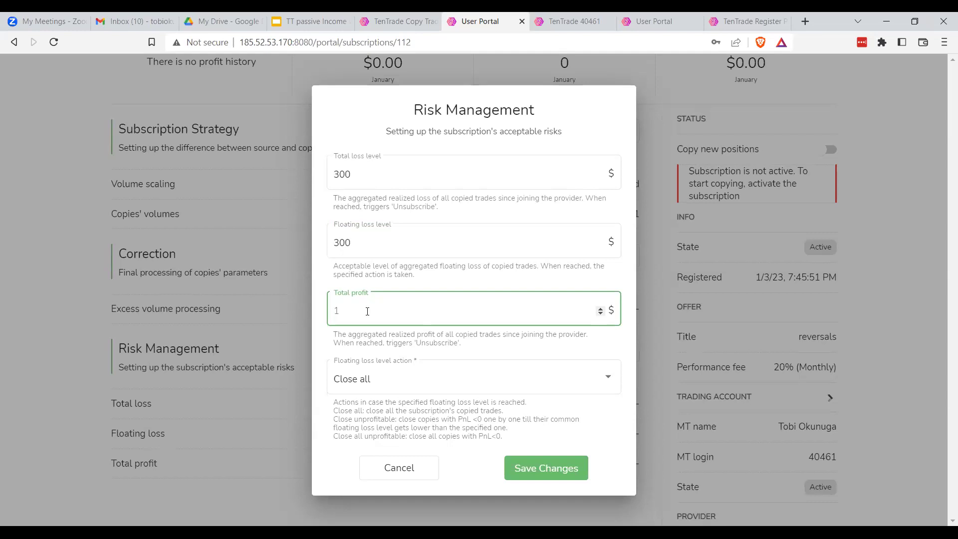
type("100")
left_click_drag(357, 311, 337, 311)
left_click(469, 350)
left_click_drag(460, 343, 417, 344)
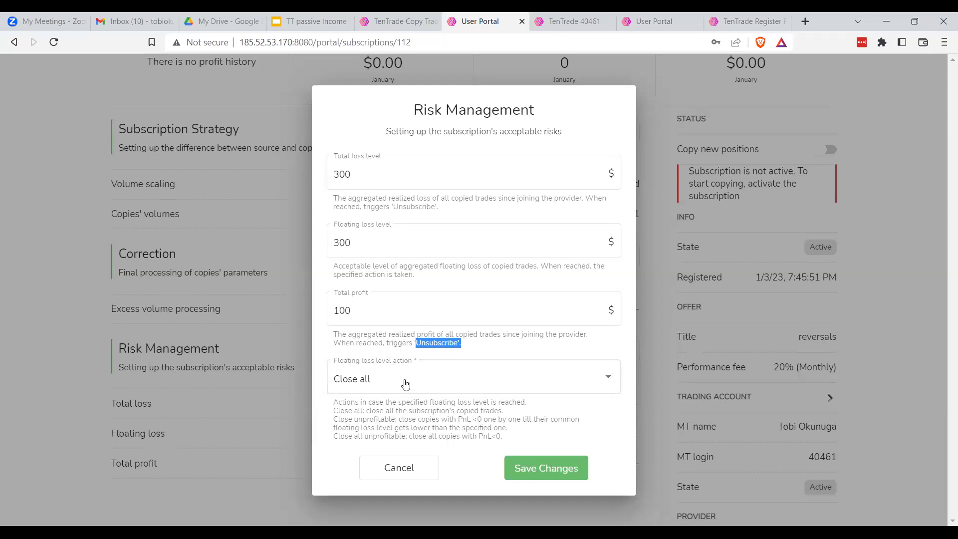
left_click(359, 241)
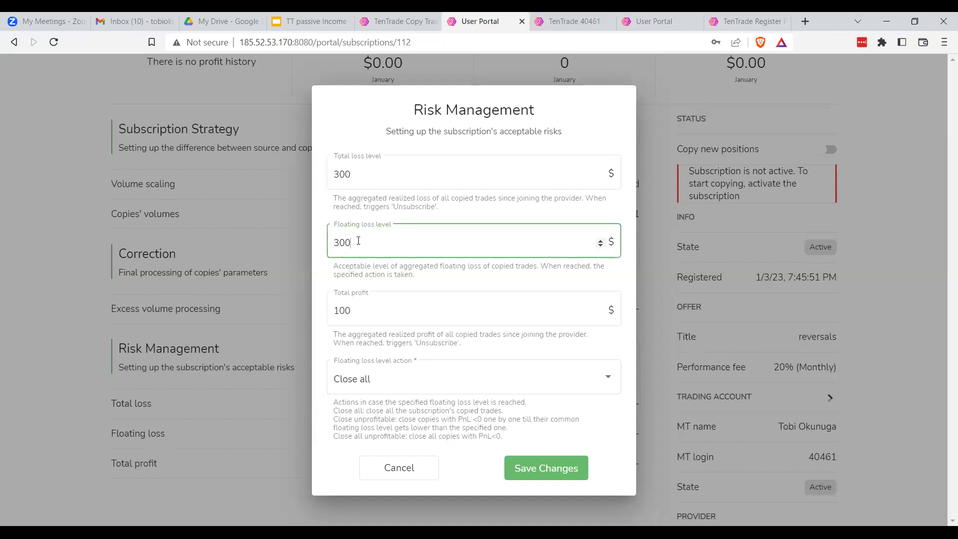
left_click_drag(355, 243, 333, 244)
left_click(409, 274)
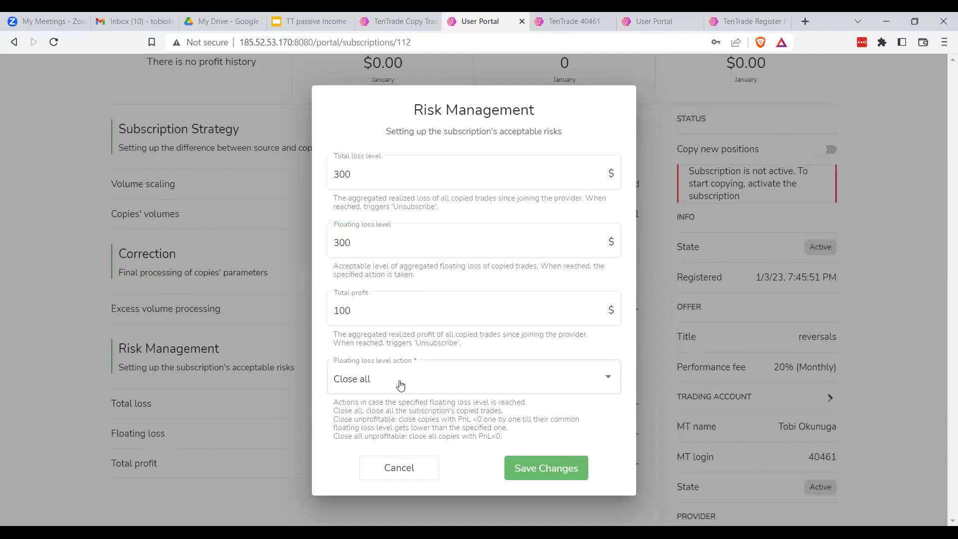
left_click_drag(335, 402, 516, 452)
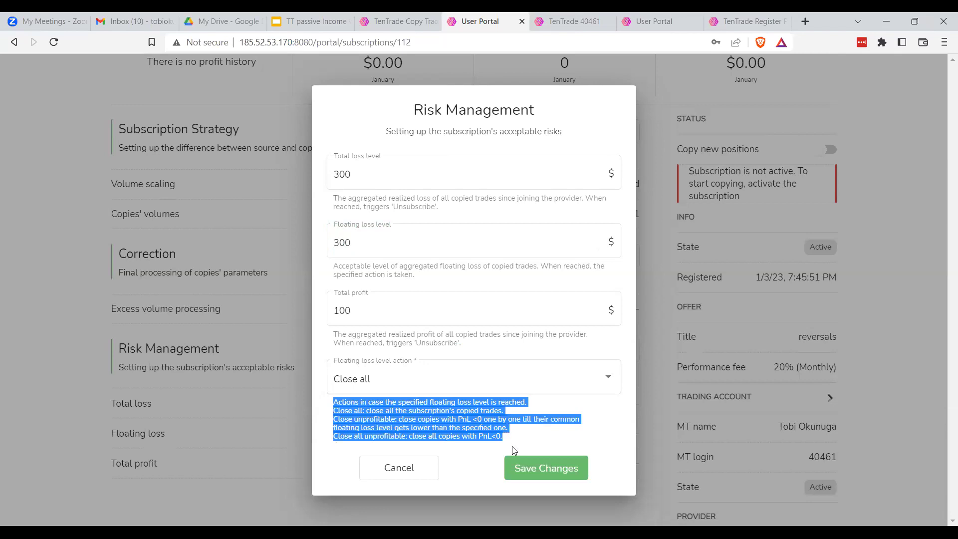
Set the floating loss action to Close unprofitable and save the $300/$300/$100 limits
left_click(418, 380)
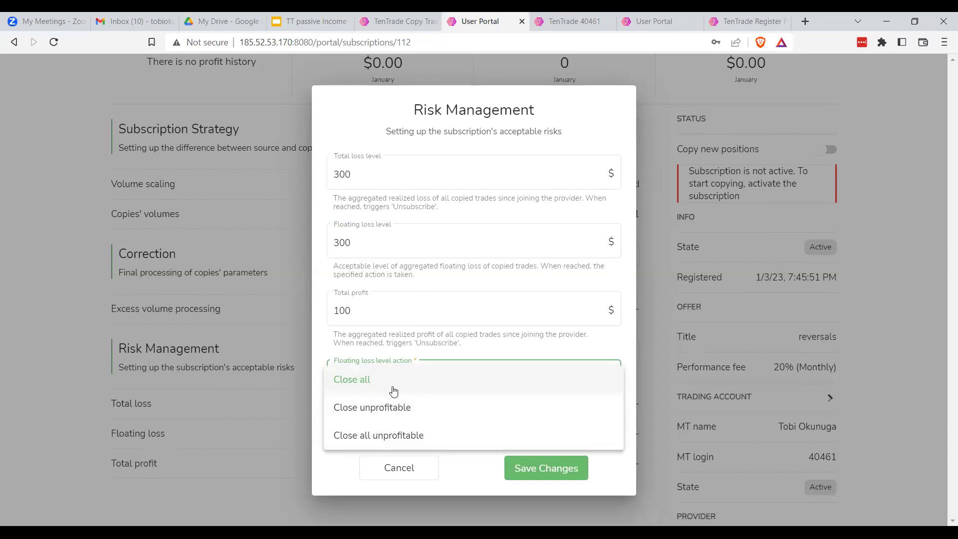
left_click(400, 410)
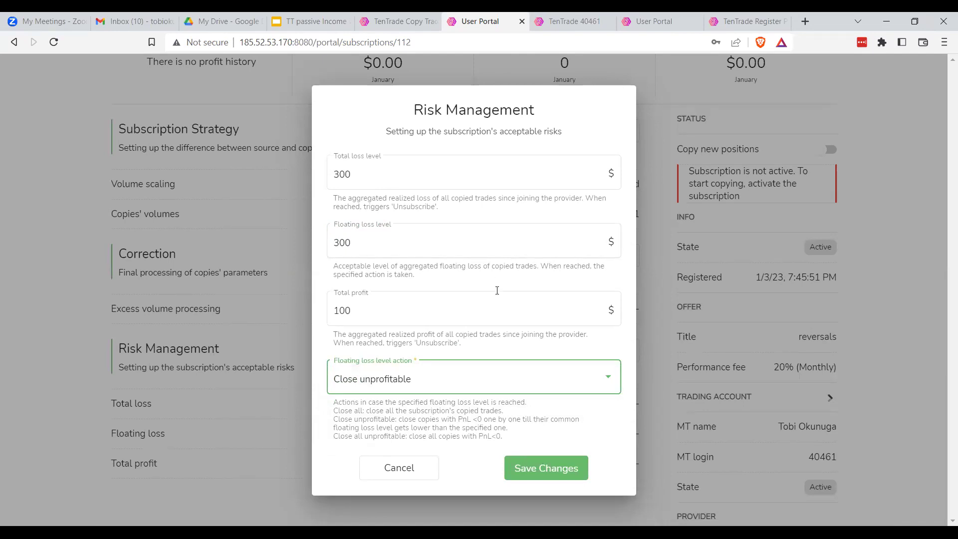
left_click(546, 469)
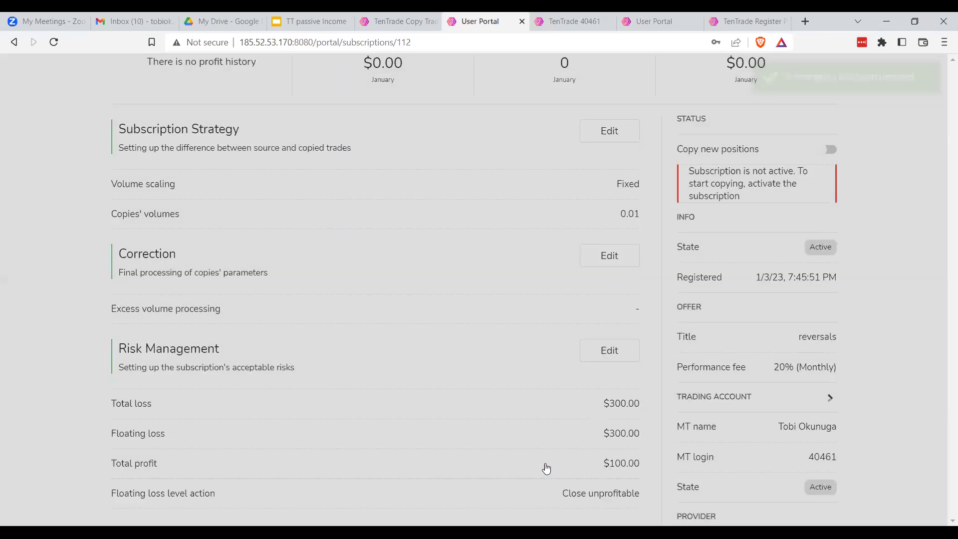
Scroll Subscription Profile #112 to check the saved limits and the inactive-subscription notice
scroll(492, 416, "down", 2)
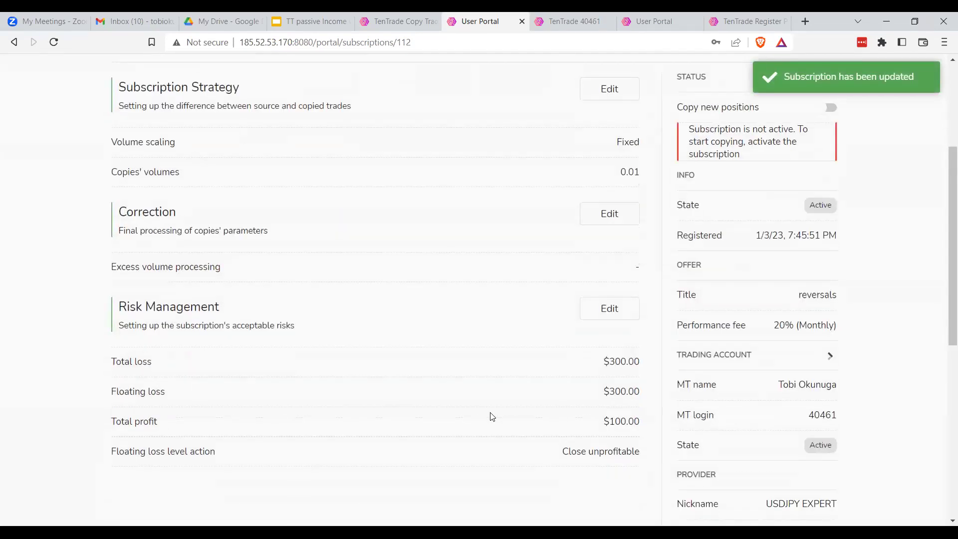
scroll(490, 417, "up", 2)
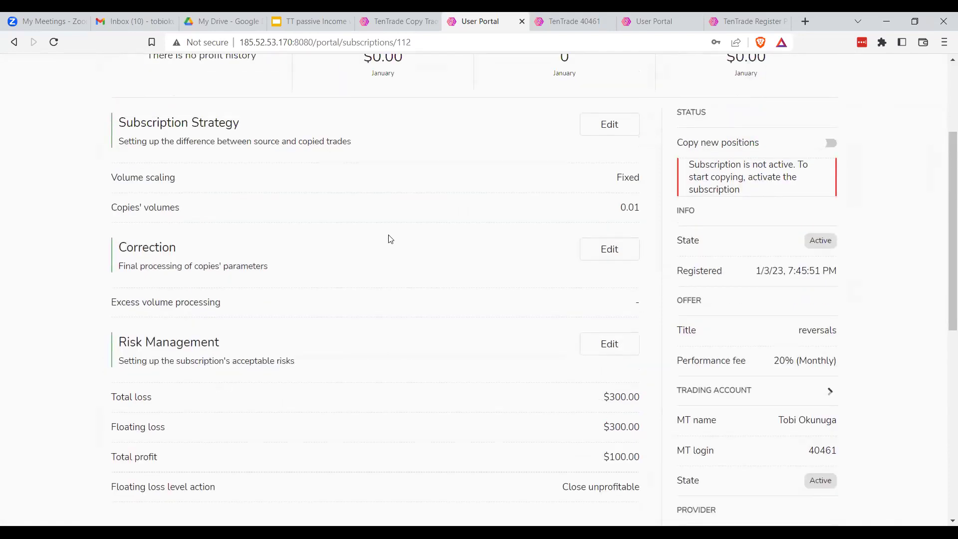
scroll(390, 239, "up", 3)
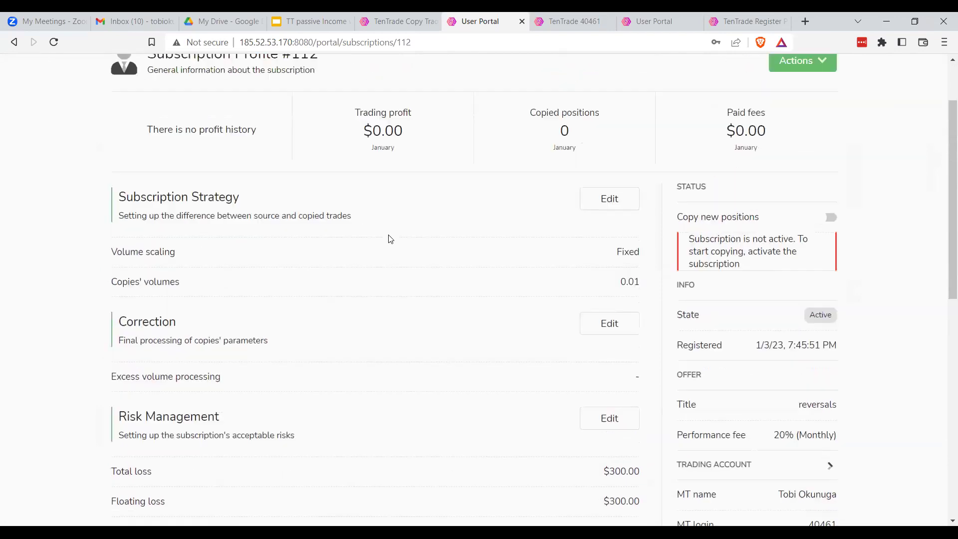
scroll(391, 239, "up", 1)
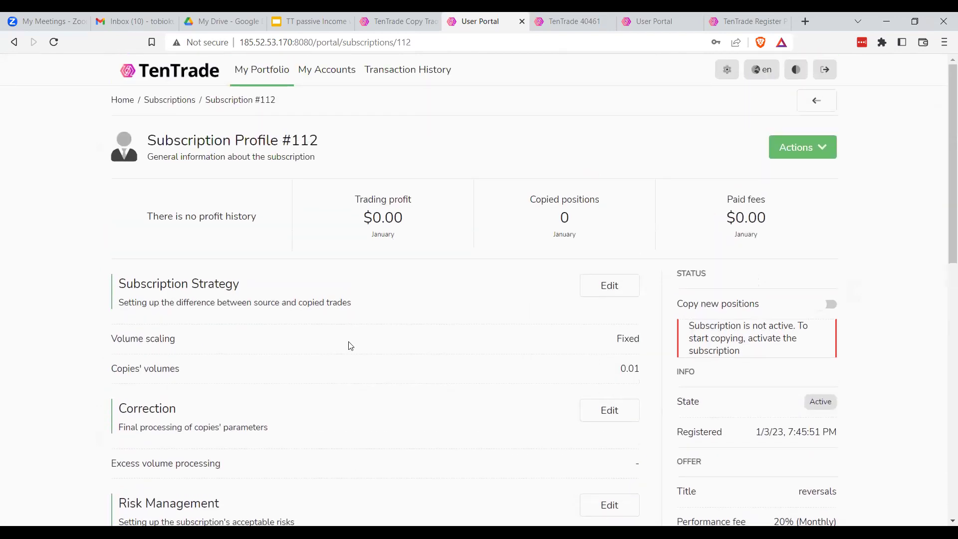
scroll(350, 346, "down", 1)
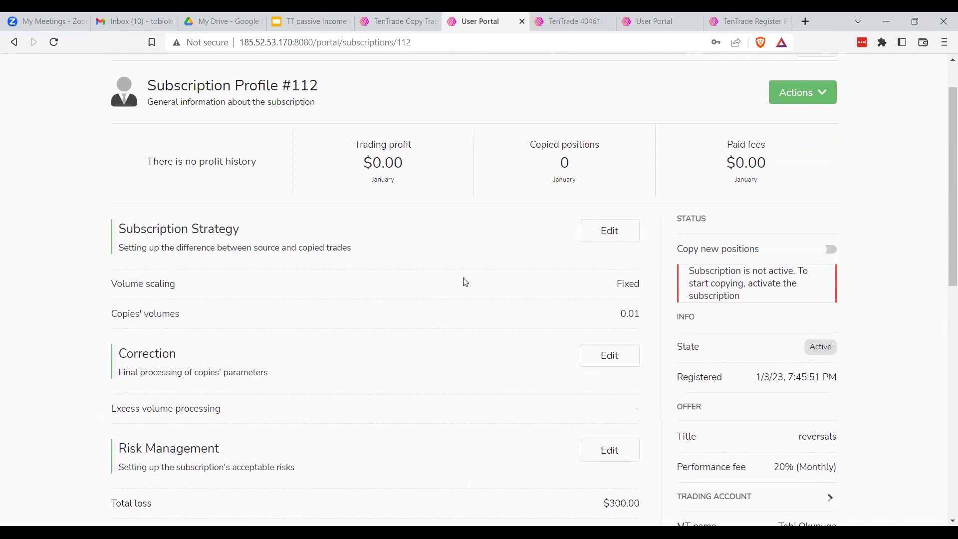
left_click_drag(741, 297, 689, 271)
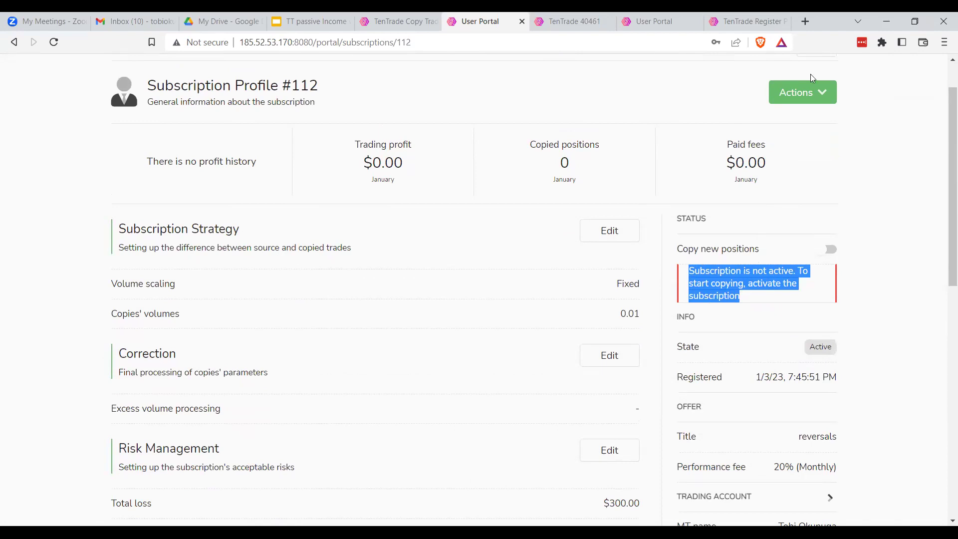
scroll(841, 143, "up", 1)
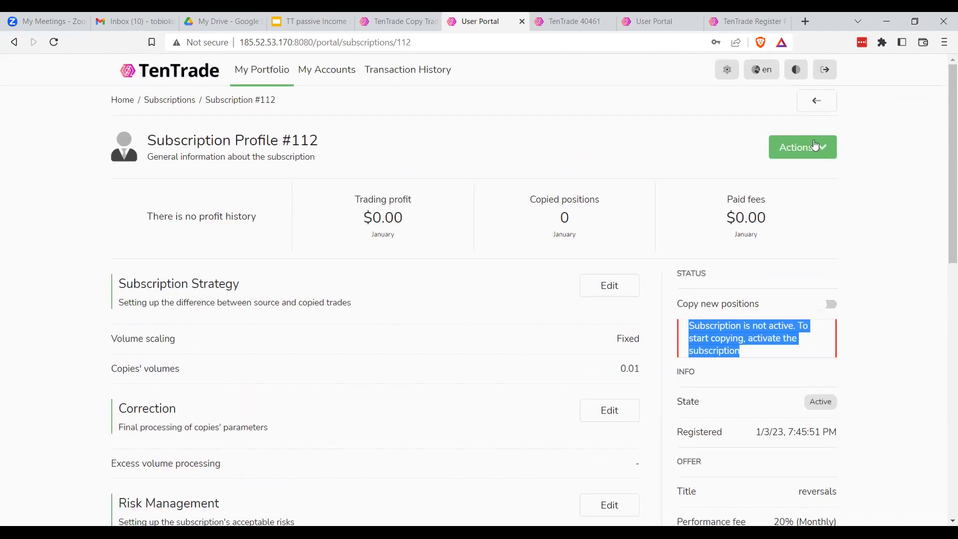
Activate subscription #112 from its Actions menu, confirming that new provider positions will be copied
left_click(823, 157)
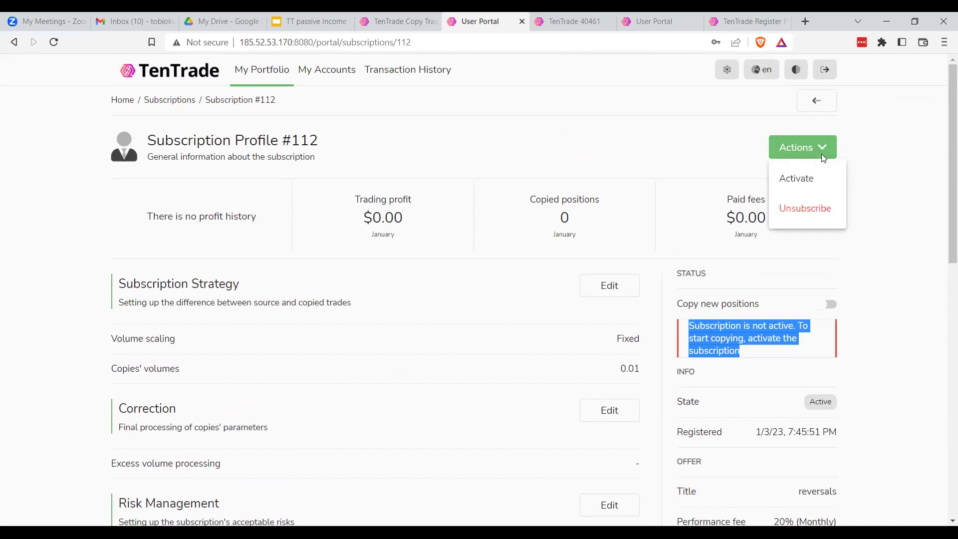
left_click(802, 180)
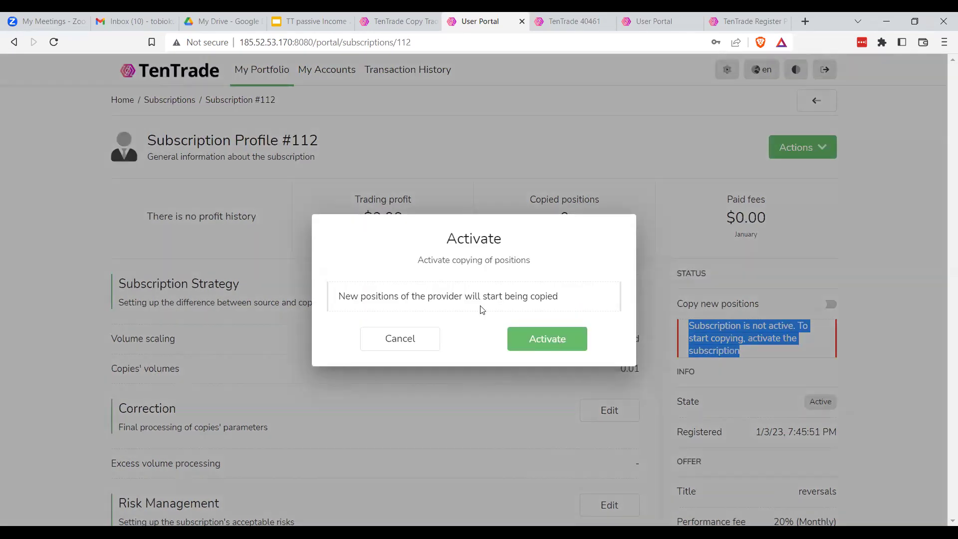
left_click_drag(339, 296, 530, 298)
triple_click(530, 297)
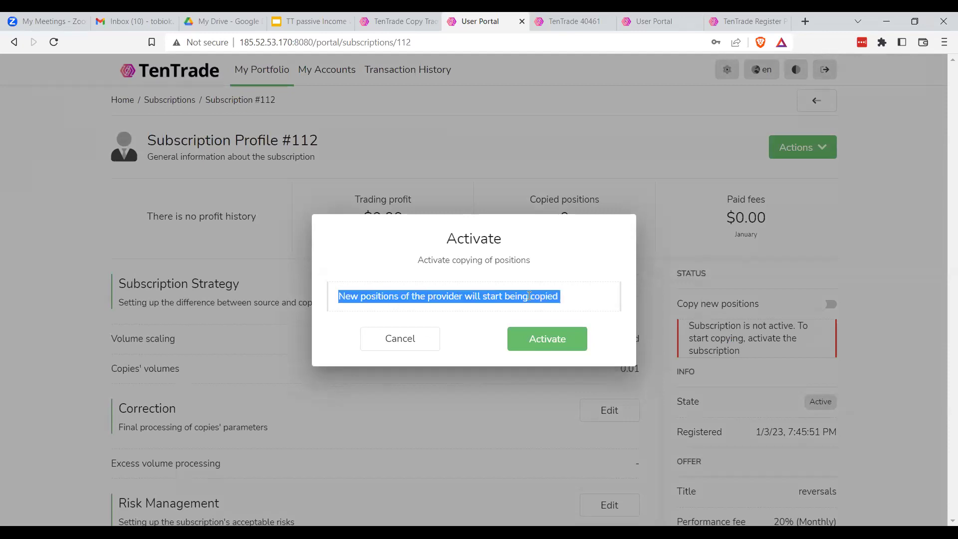
left_click(574, 319)
left_click(559, 342)
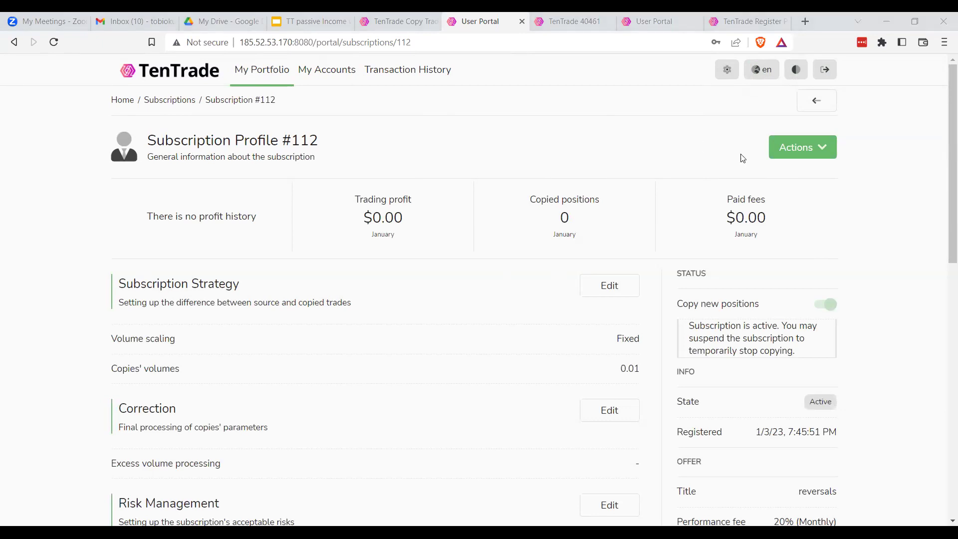
left_click(811, 151)
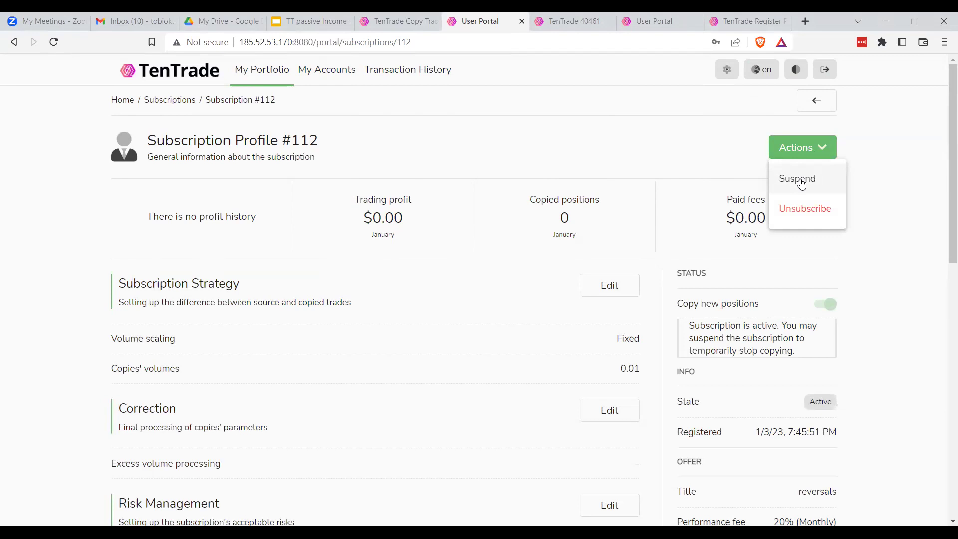
Unsubscribe from #112 and accept its archiving, leaving My Portfolio with 0 active and 0 inactive subscriptions
left_click(815, 212)
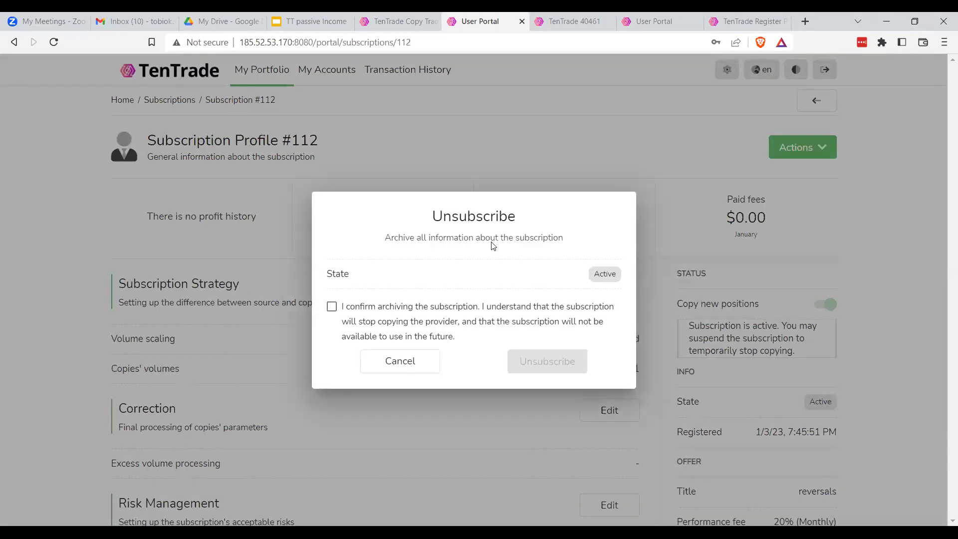
left_click(332, 306)
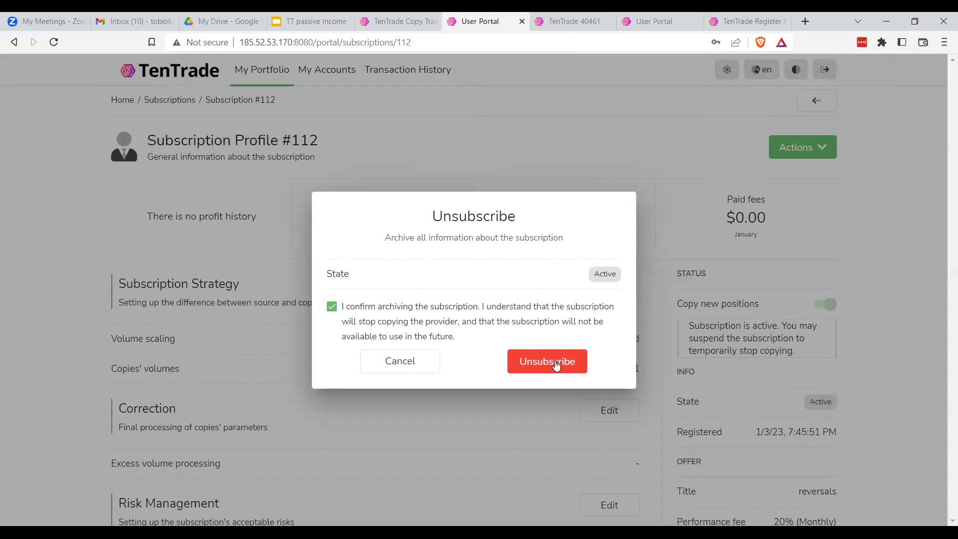
left_click(556, 364)
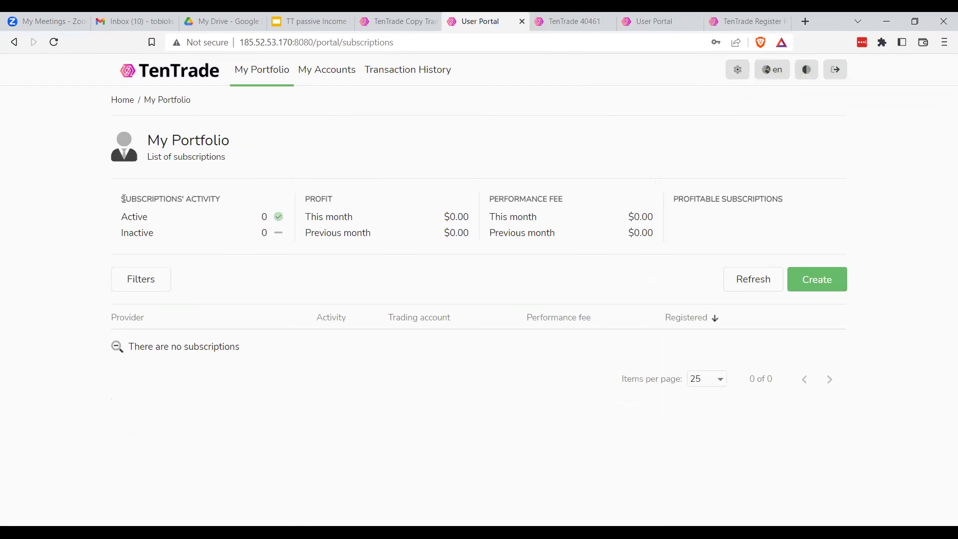
Check the empty portfolio's $0.00 monthly profit and performance fee, then return to Copy Trading Rankings
left_click_drag(123, 199, 628, 260)
left_click(628, 260)
left_click_drag(446, 217, 472, 218)
left_click_drag(630, 218, 650, 236)
left_click(630, 236)
left_click(394, 22)
scroll(446, 327, "up", 1)
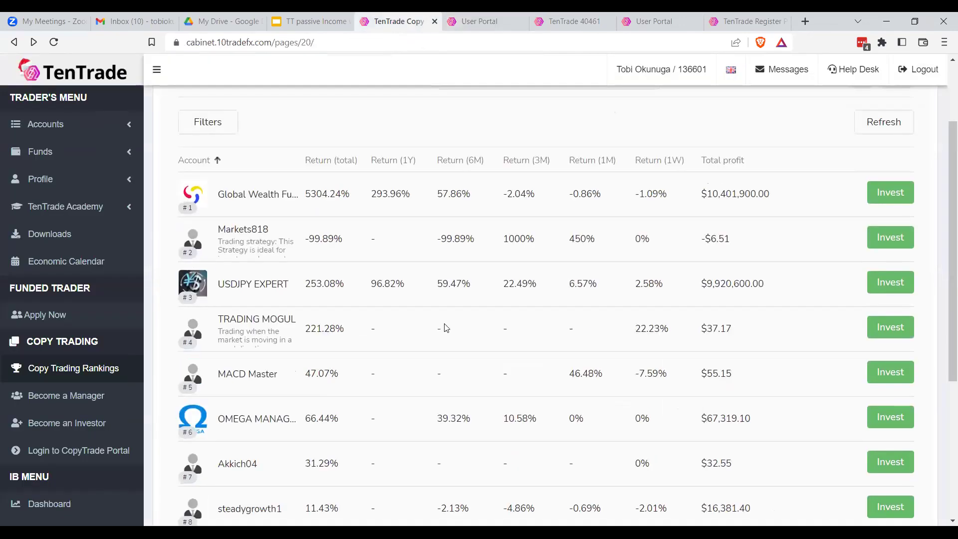